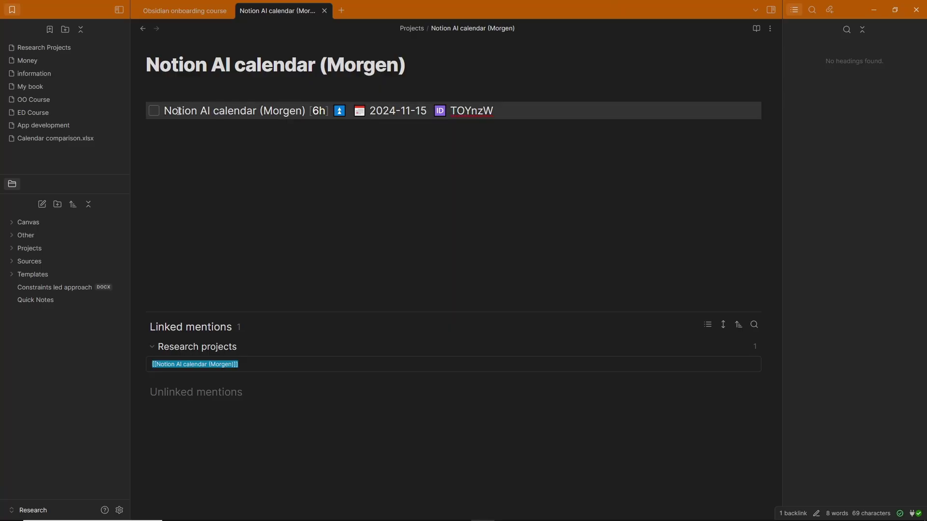
Highlight a task's title and its 2024-11-15 due date in the Projects (Morgen) database
{"action": "left_click_drag", "start_coordinate": [165, 111], "coordinate": [311, 110]}
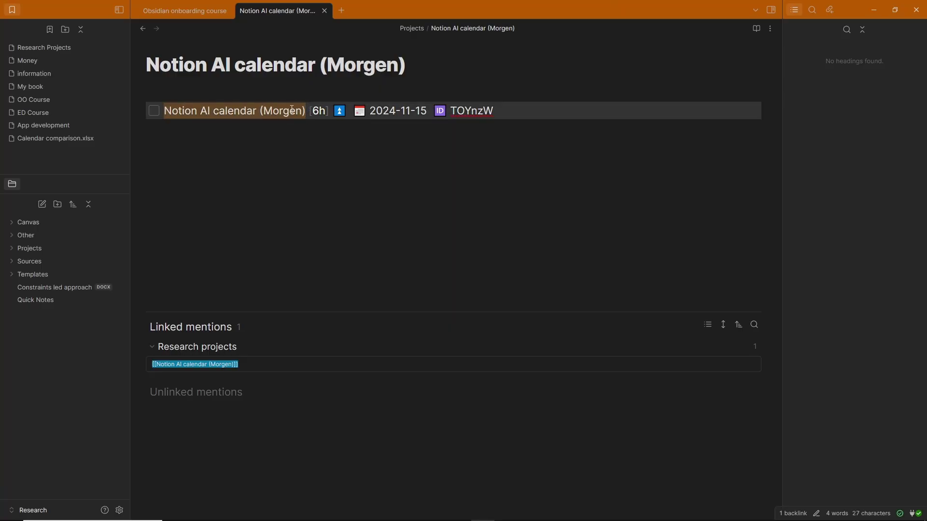
{"action": "left_click", "coordinate": [292, 110]}
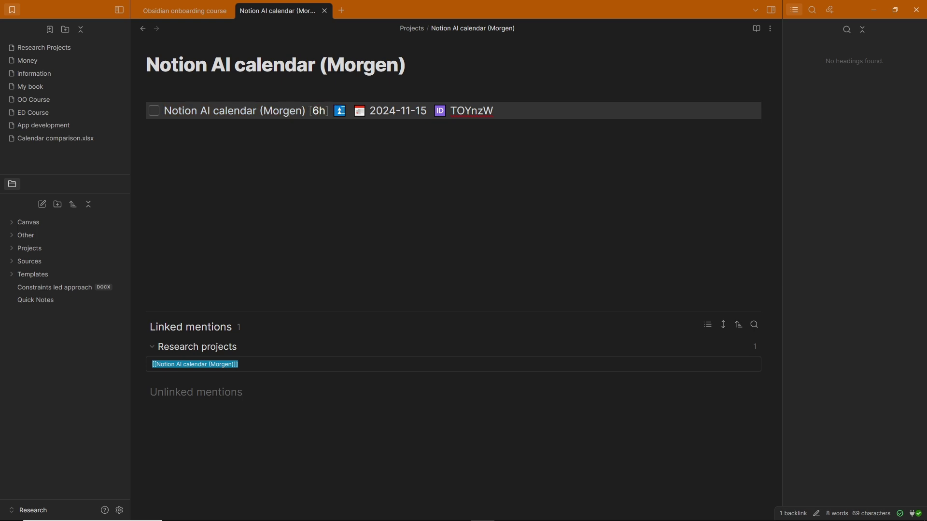
{"action": "left_click_drag", "start_coordinate": [352, 111], "coordinate": [496, 111]}
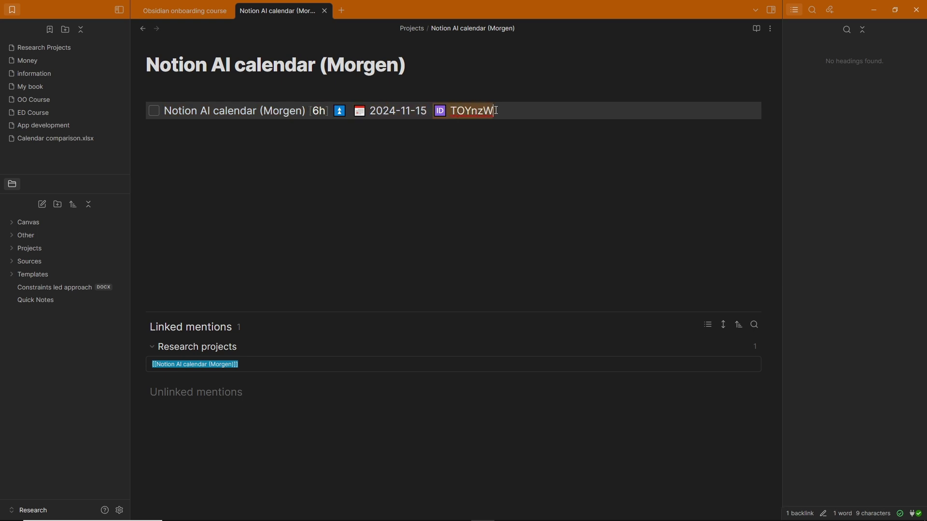
{"action": "left_click", "coordinate": [476, 144]}
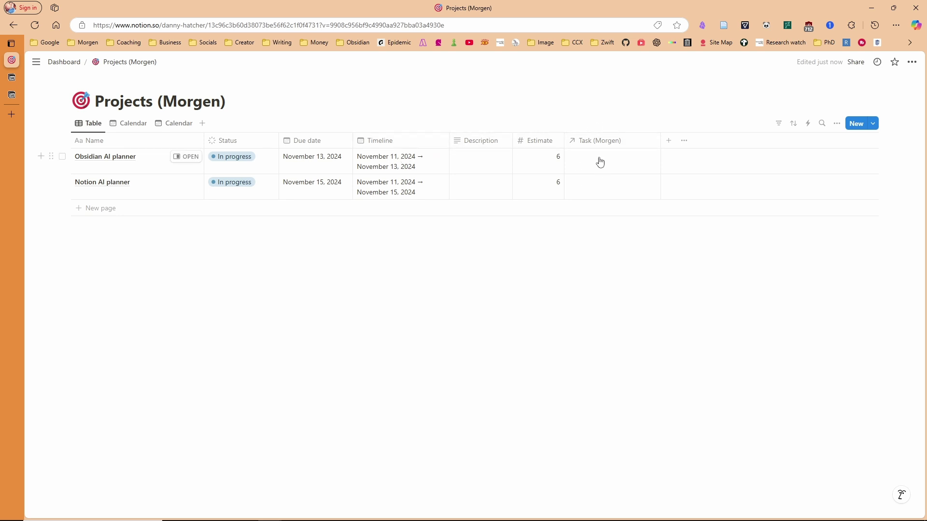
Show projects on the November calendar by full timeline, then by due date, and switch to Notion Calendar
{"action": "left_click", "coordinate": [129, 123]}
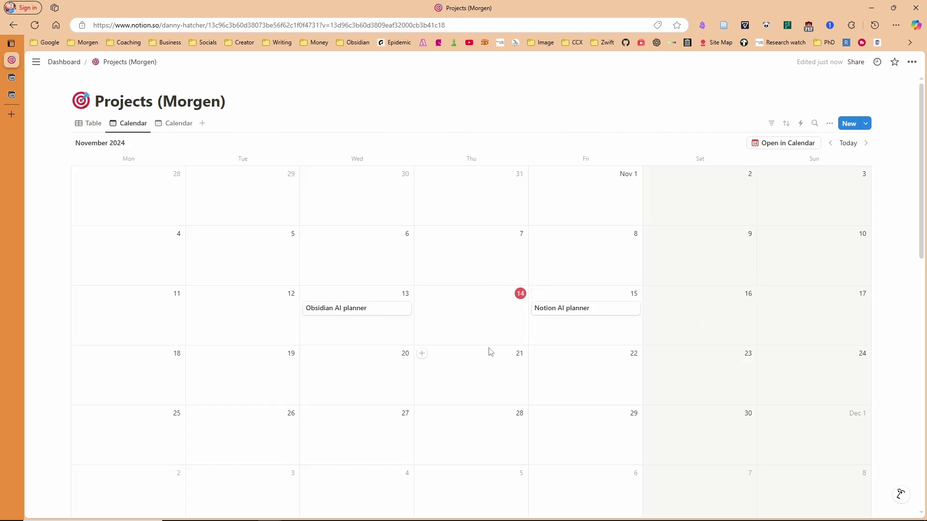
{"action": "left_click", "coordinate": [175, 123]}
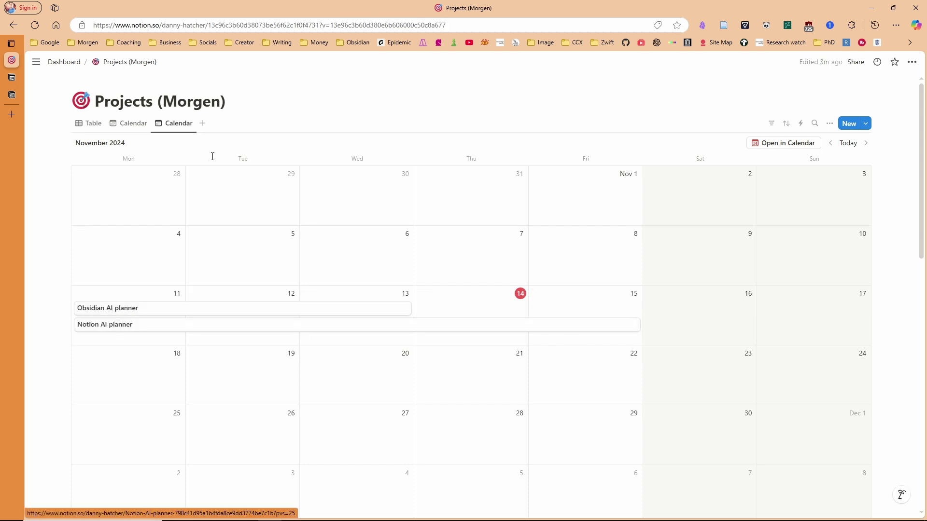
{"action": "left_click", "coordinate": [128, 123]}
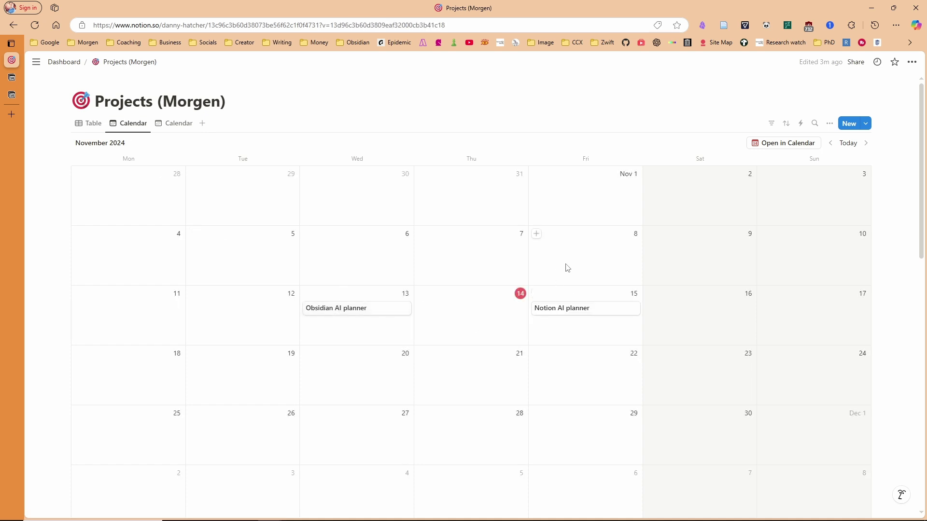
{"action": "key", "text": "ctrl+Tab"}
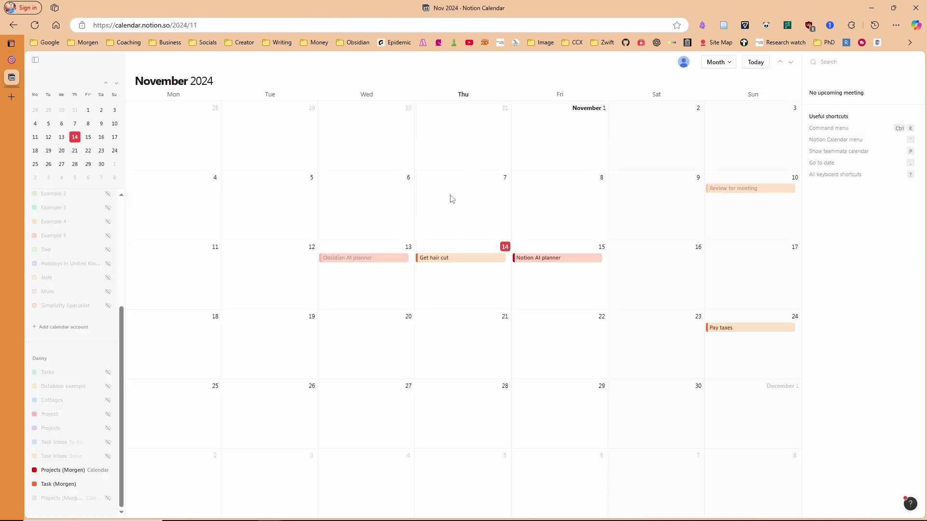
Show the second Projects (Morgen) calendar and toggle the due-date calendar off and back on
{"action": "left_click", "coordinate": [108, 498]}
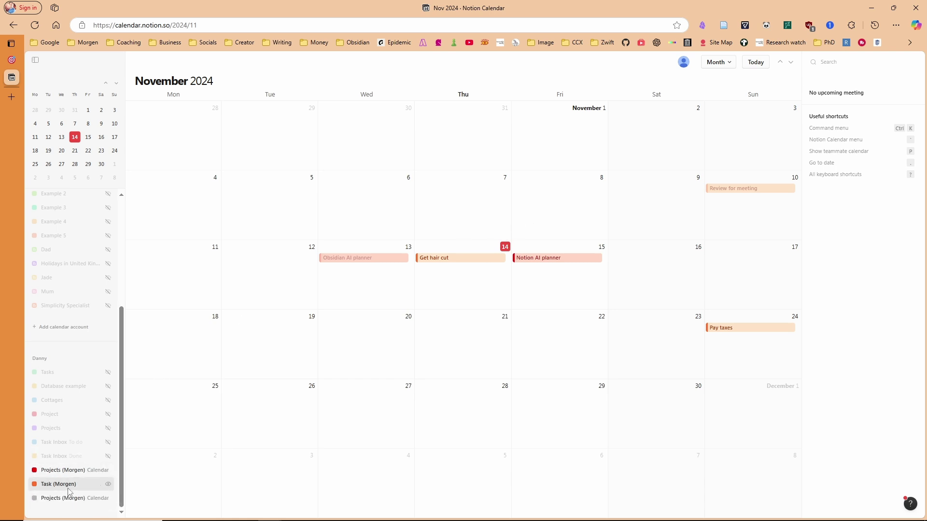
{"action": "left_click", "coordinate": [109, 471]}
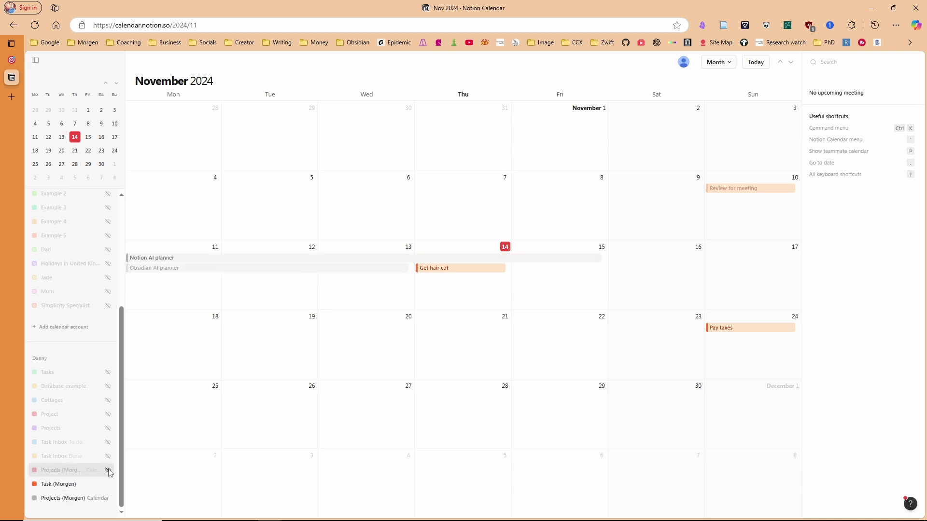
{"action": "left_click", "coordinate": [108, 470]}
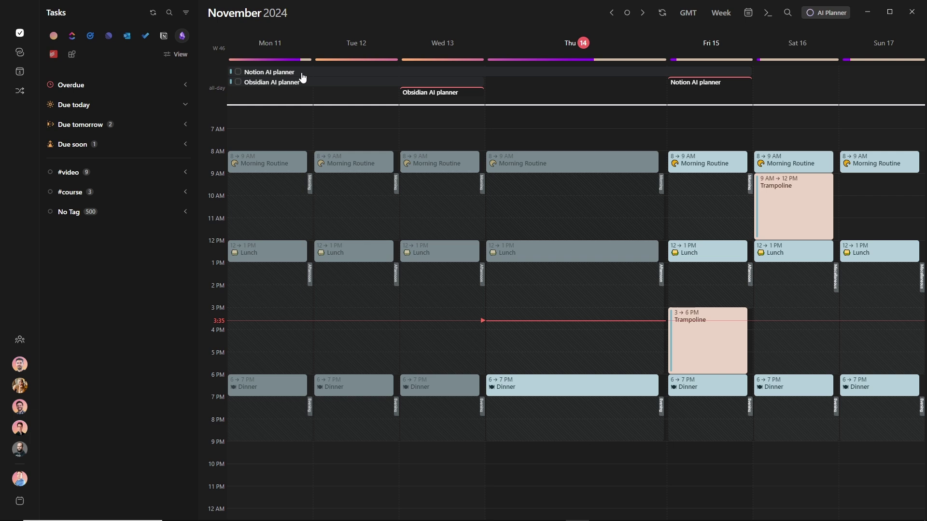
{"action": "mouse_move", "coordinate": [270, 72]}
{"action": "left_click", "coordinate": [435, 95]}
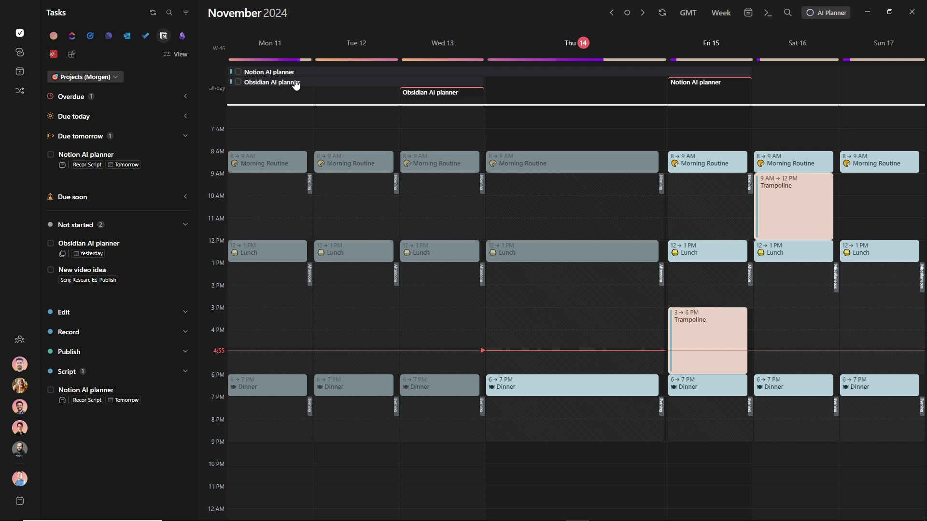
{"action": "mouse_move", "coordinate": [296, 85]}
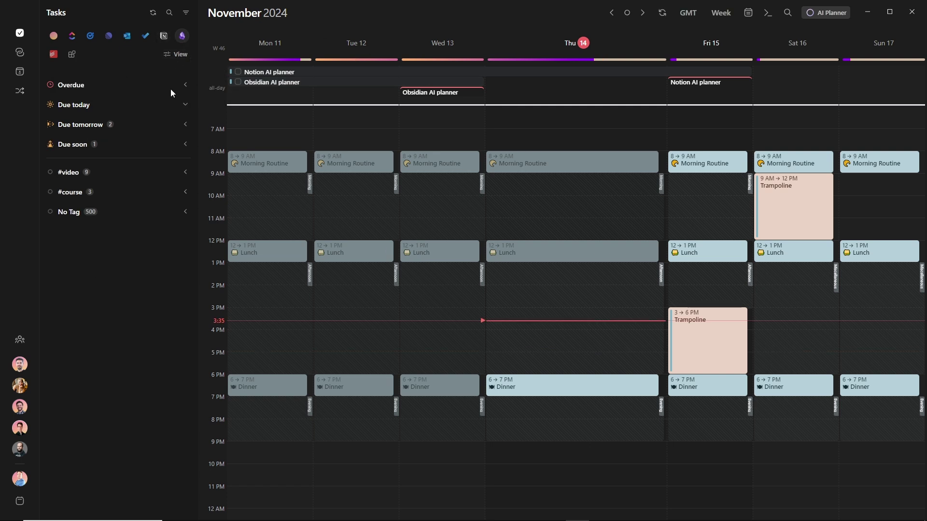
{"action": "left_click", "coordinate": [175, 55]}
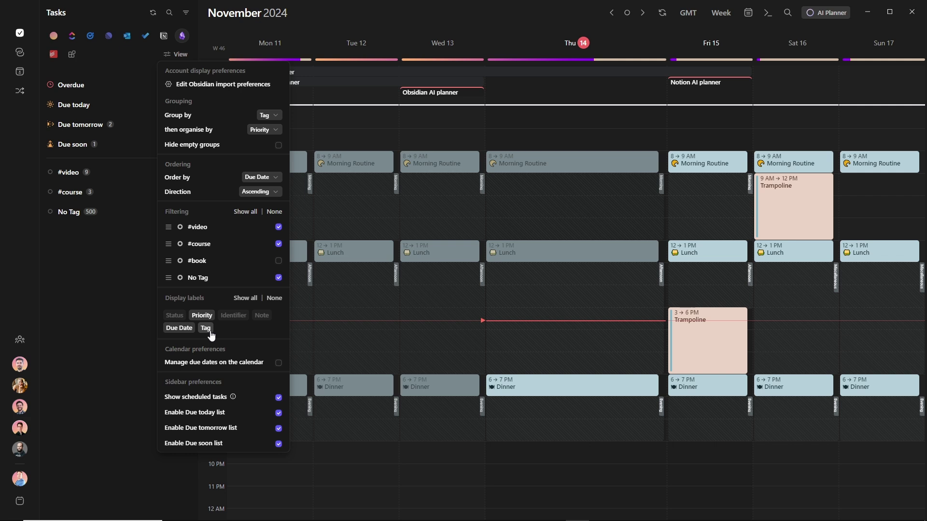
Group Morgen's tasks by tag and organise them by priority, reviewing the ordering options
{"action": "left_click", "coordinate": [269, 115]}
{"action": "left_click", "coordinate": [265, 116]}
{"action": "left_click", "coordinate": [264, 130]}
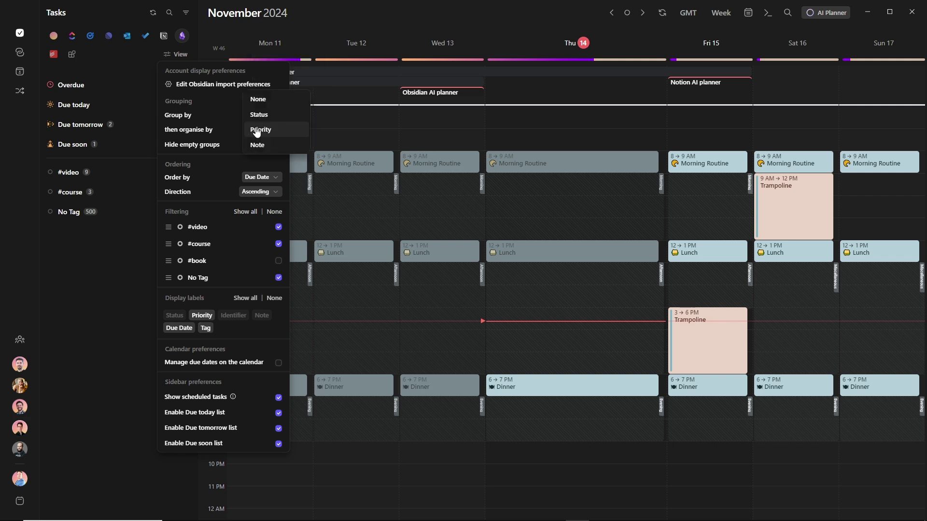
{"action": "left_click", "coordinate": [210, 125]}
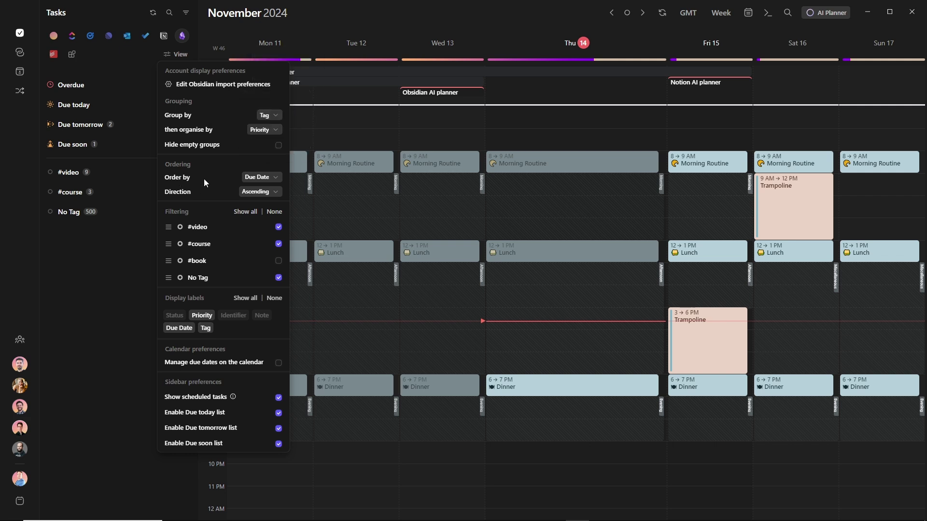
{"action": "left_click", "coordinate": [261, 177]}
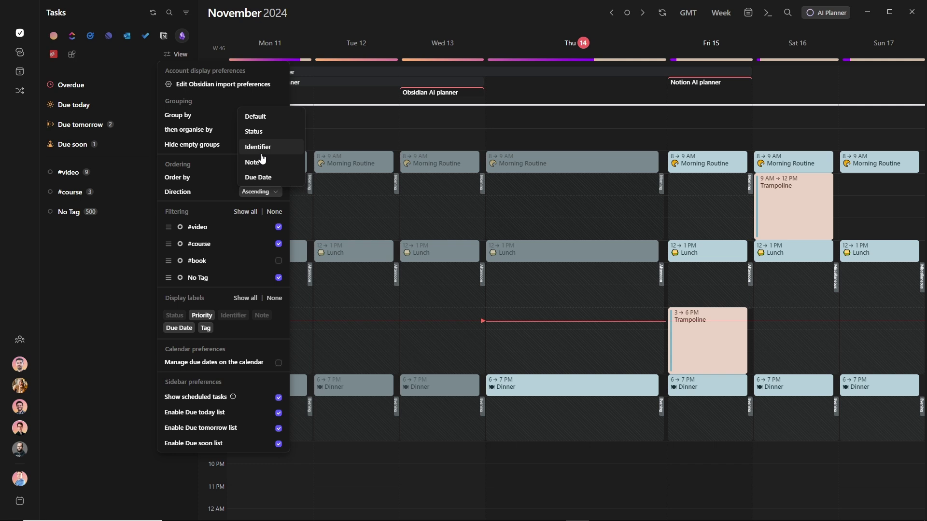
{"action": "left_click", "coordinate": [74, 173]}
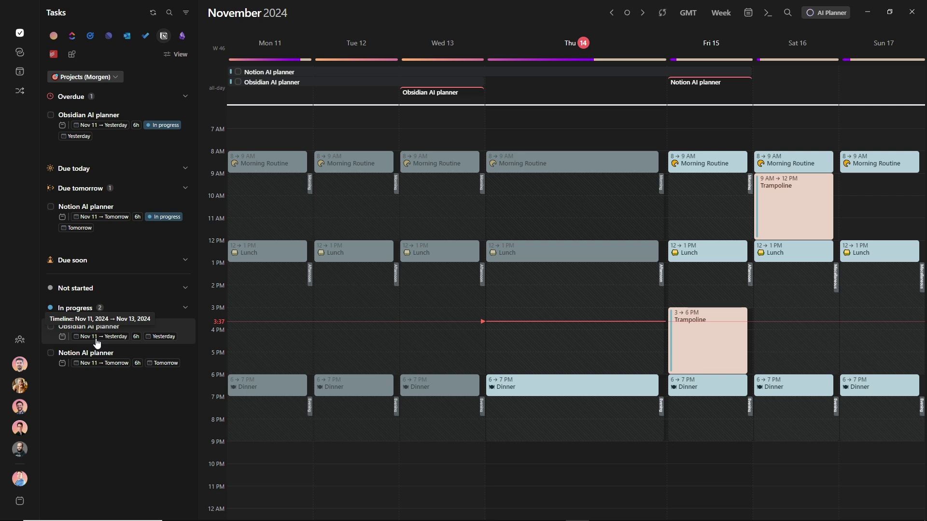
Keep tasks grouped by status and bring up the Notion import preferences for Projects (Morgen)
{"action": "left_click", "coordinate": [177, 54]}
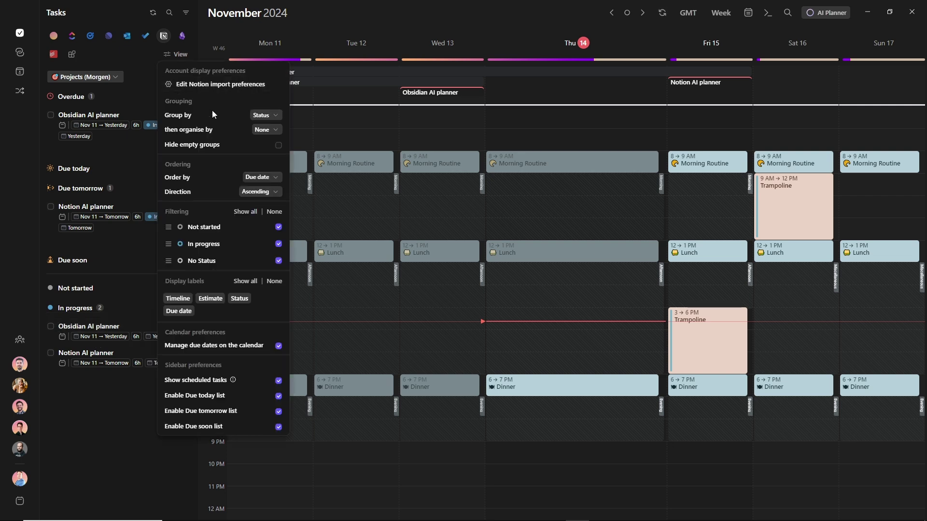
{"action": "left_click", "coordinate": [267, 115]}
{"action": "left_click", "coordinate": [234, 117]}
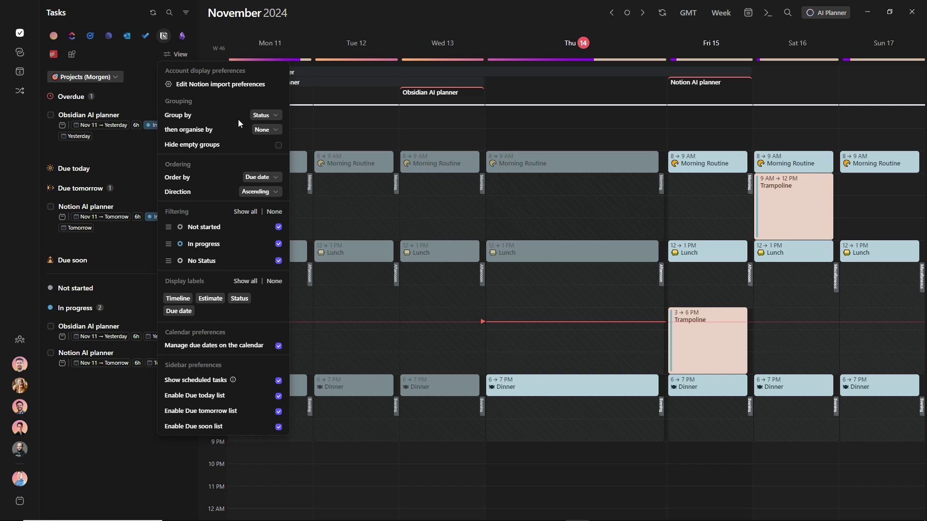
{"action": "left_click", "coordinate": [202, 89]}
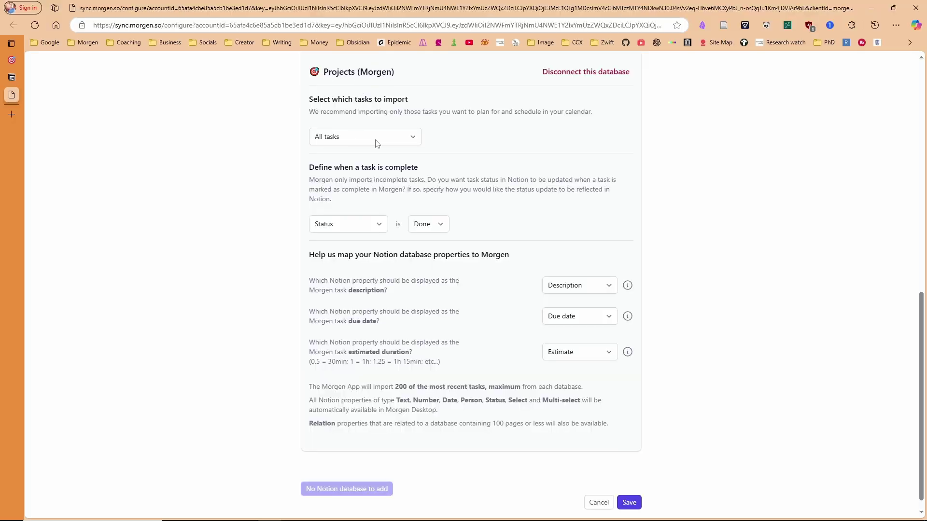
Keep importing all tasks with Status Done marking completion, then go back to the Notion database
{"action": "left_click", "coordinate": [340, 139]}
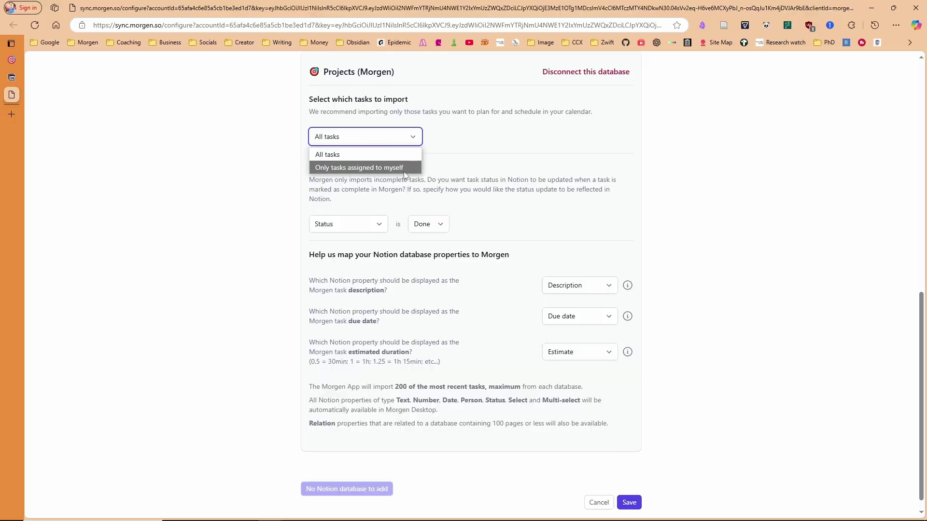
{"action": "left_click", "coordinate": [454, 143]}
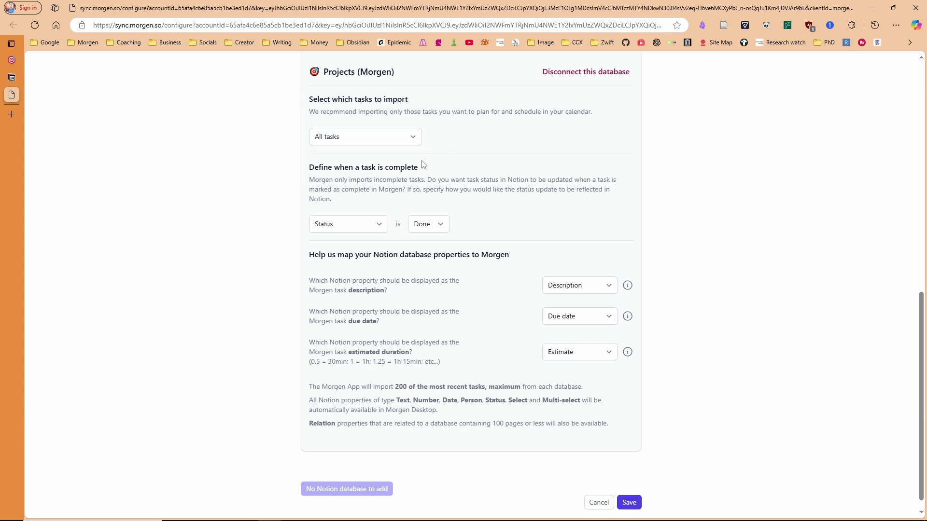
{"action": "left_click", "coordinate": [371, 230]}
{"action": "left_click", "coordinate": [427, 231]}
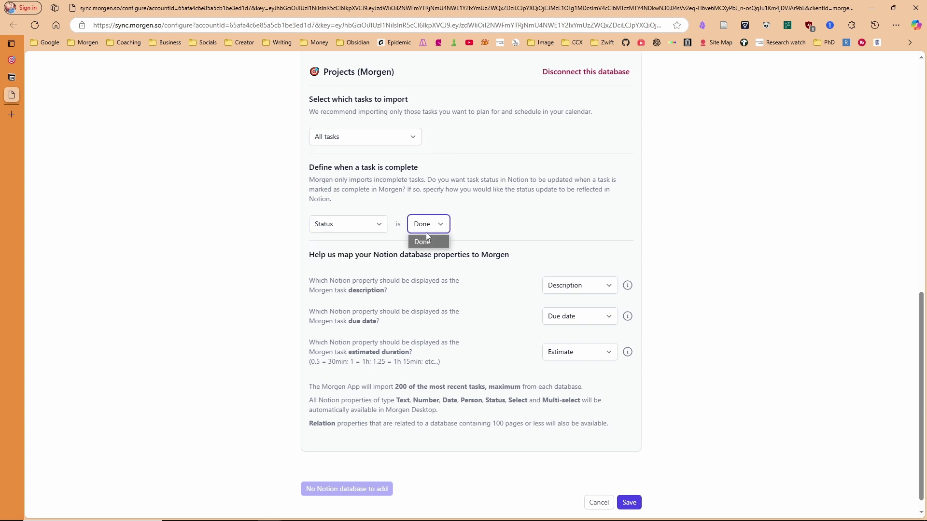
{"action": "left_click", "coordinate": [443, 243]}
{"action": "key", "text": "ctrl+Tab"}
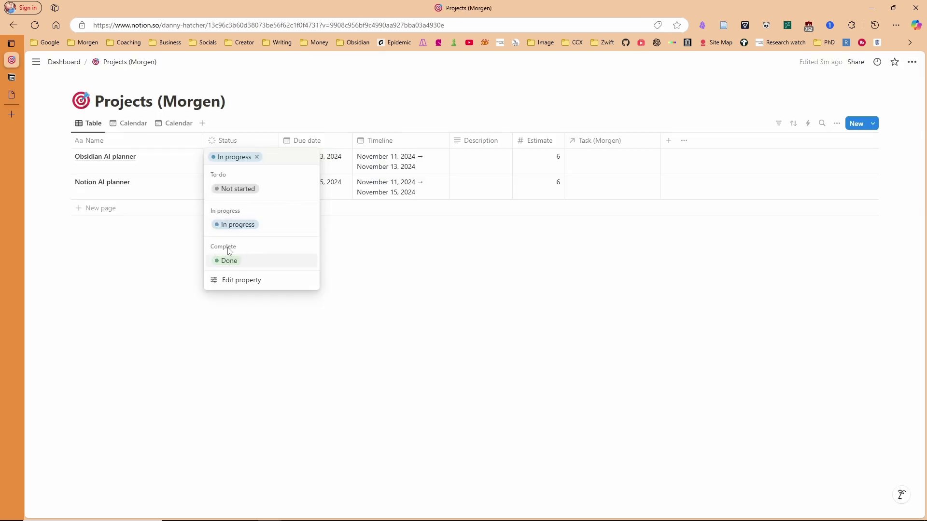
Inspect the Status property's Complete options in Notion, then view Morgen's completion-value choices
{"action": "left_click", "coordinate": [241, 281]}
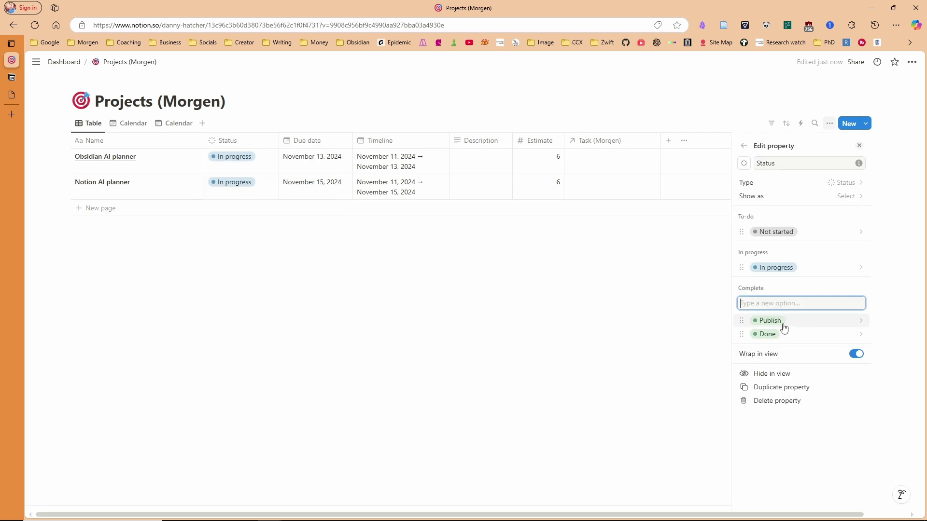
{"action": "left_click", "coordinate": [717, 296]}
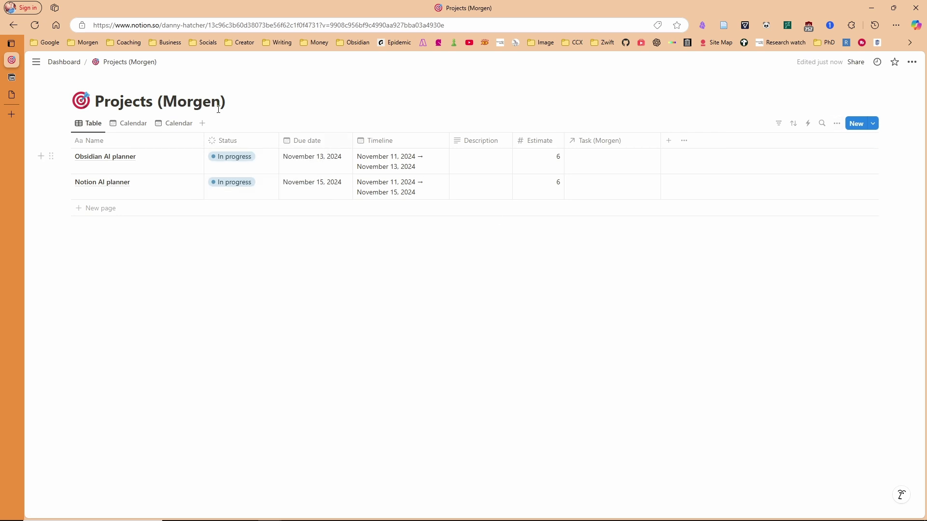
{"action": "key", "text": "ctrl+shift+Tab"}
{"action": "left_click", "coordinate": [441, 247]}
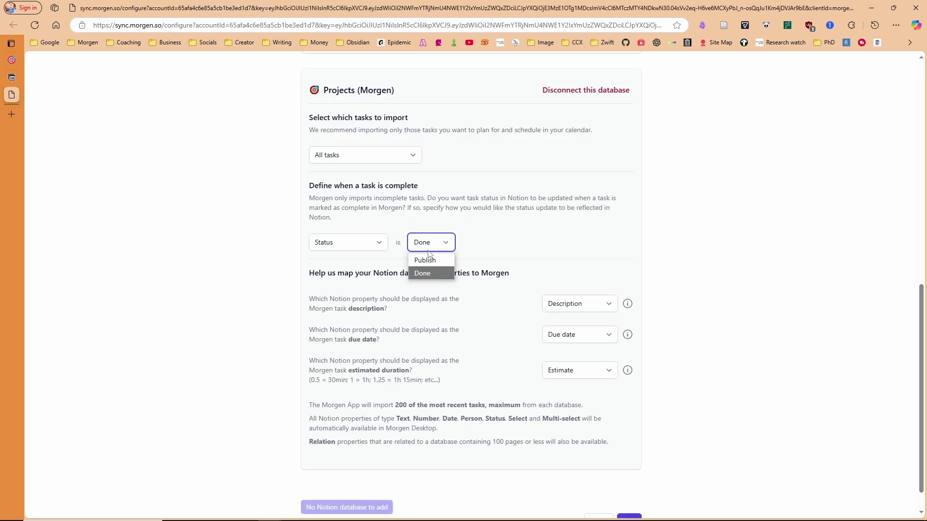
Choose Done as the completed status, resync tasks from Notion, and leave the description property unchanged
{"action": "left_click", "coordinate": [430, 273]}
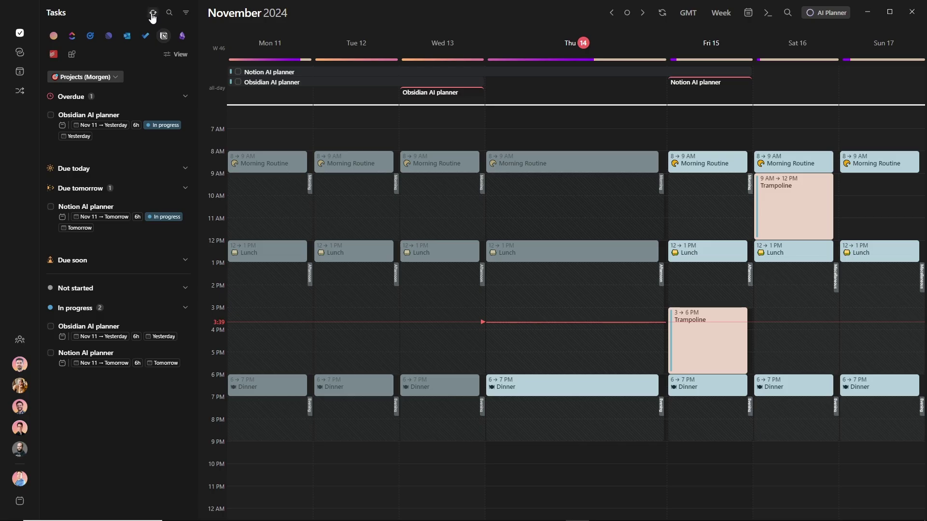
{"action": "left_click", "coordinate": [176, 54]}
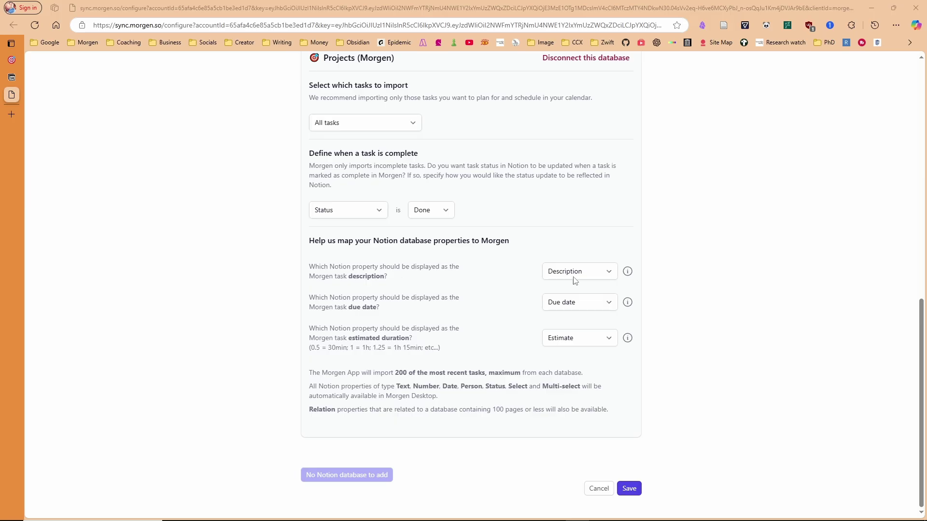
{"action": "left_click", "coordinate": [582, 277]}
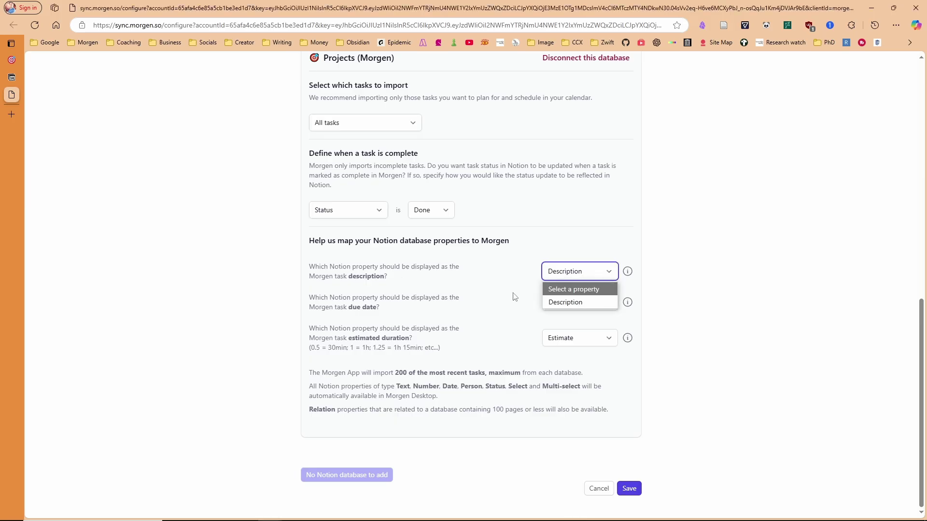
{"action": "left_click", "coordinate": [460, 300]}
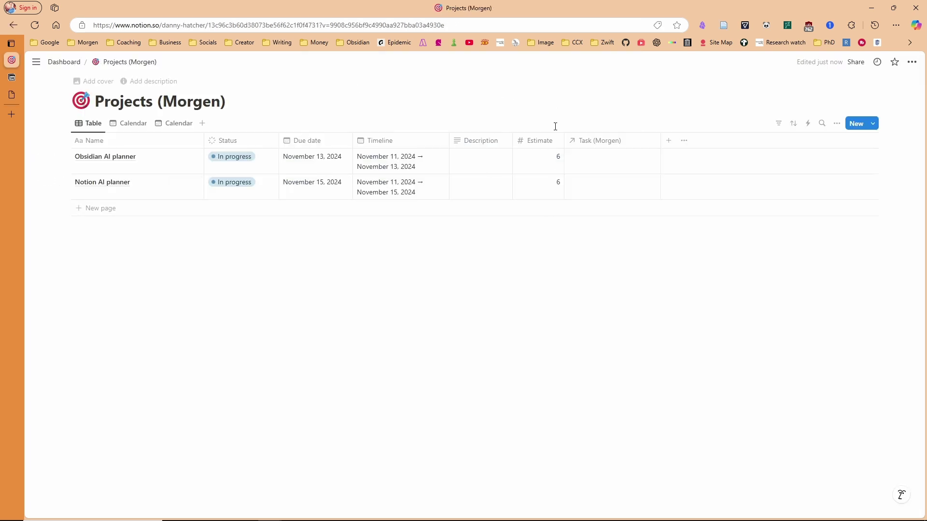
Create a new Record task linked in Notion AI planner's Task (Morgen) cell
{"action": "left_click", "coordinate": [606, 186]}
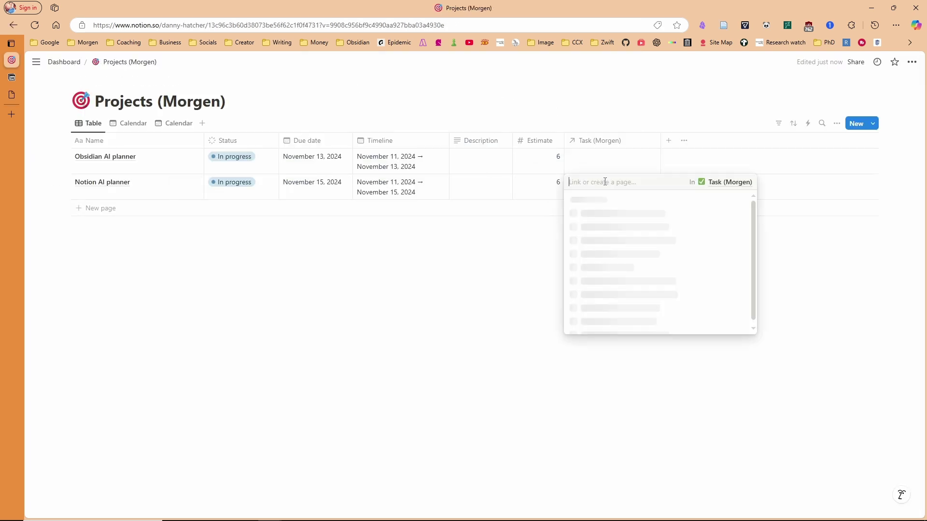
{"action": "type", "text": "Record"}
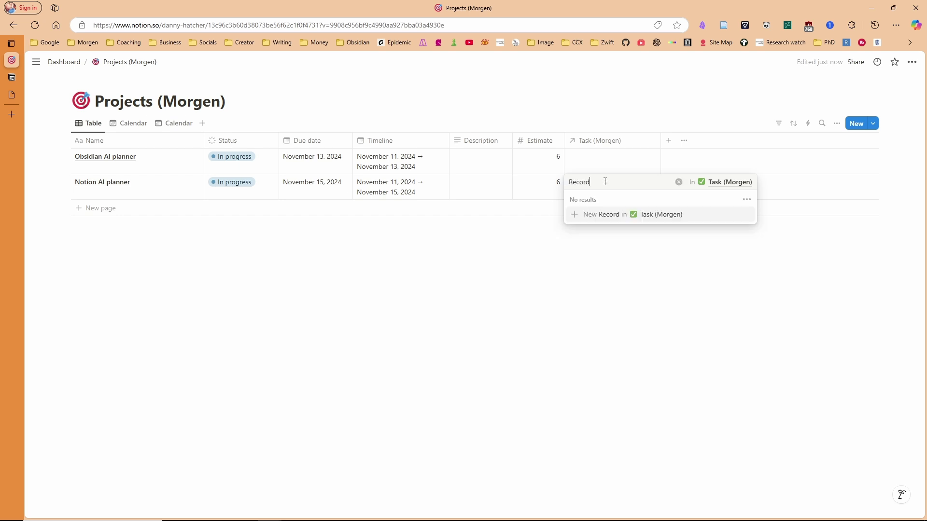
{"action": "left_click", "coordinate": [655, 219]}
{"action": "left_click", "coordinate": [620, 257]}
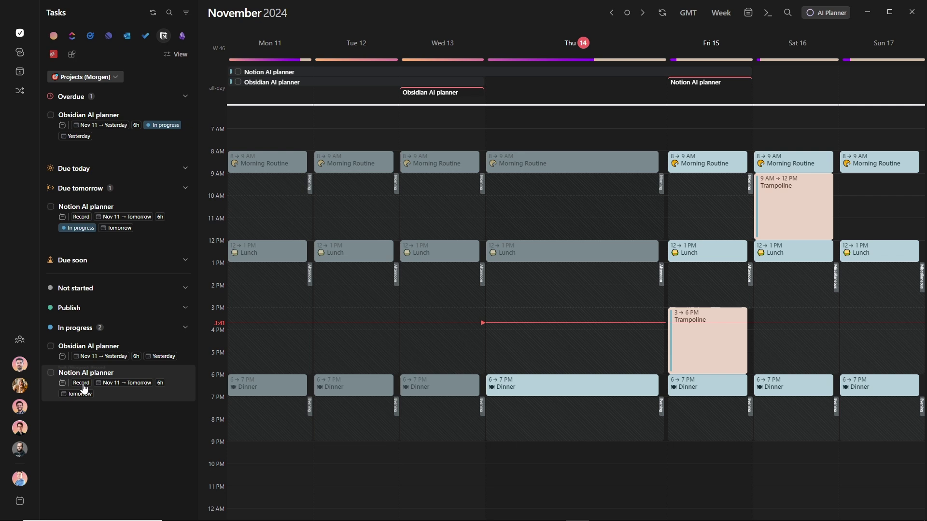
Check Morgen's task display preferences, then create and link a new Script task as well
{"action": "left_click", "coordinate": [168, 54]}
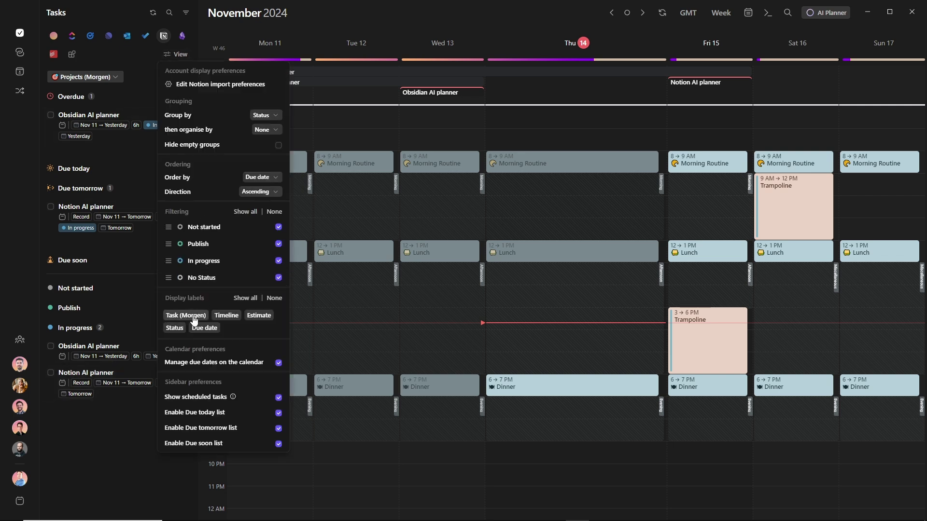
{"action": "left_click", "coordinate": [106, 418]}
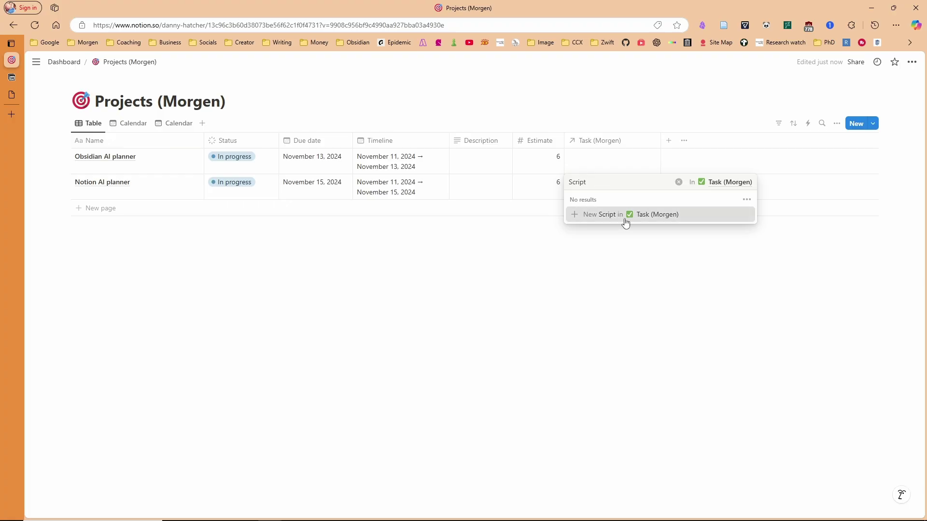
{"action": "left_click", "coordinate": [625, 217]}
{"action": "left_click", "coordinate": [527, 261]}
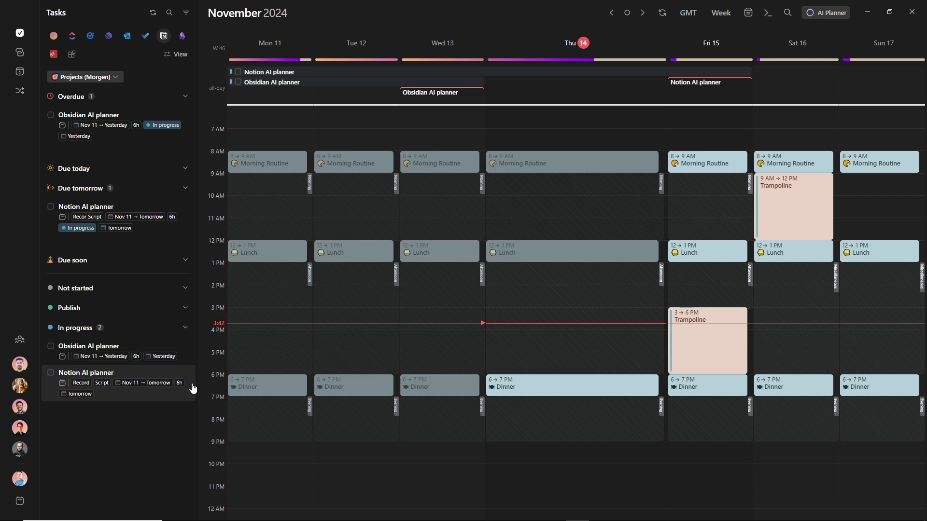
Turn off the Timeline, Estimate and Status label chips on sidebar tasks
{"action": "left_click", "coordinate": [175, 54]}
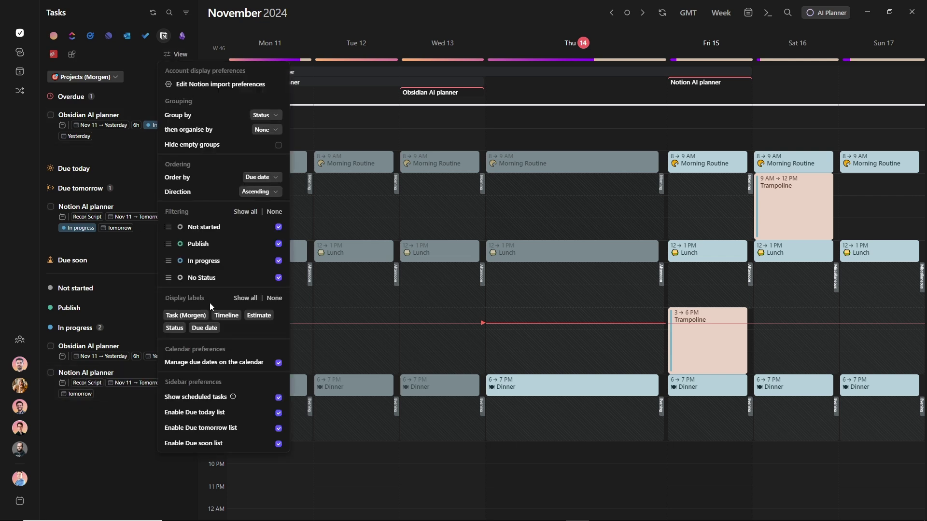
{"action": "left_click", "coordinate": [227, 315]}
{"action": "left_click", "coordinate": [258, 315]}
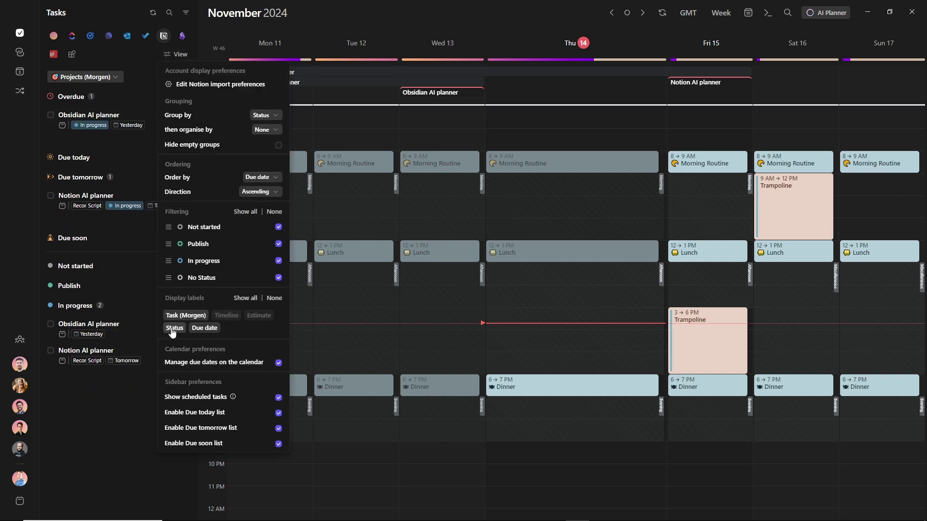
{"action": "left_click", "coordinate": [175, 328]}
{"action": "left_click", "coordinate": [97, 405]}
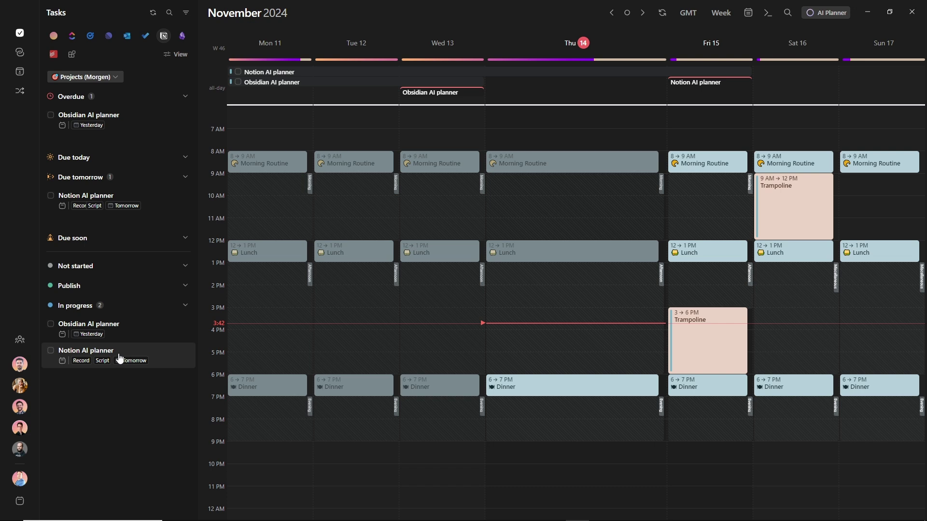
Run an AI Planner preview and ignore the Obsidian AI planner task, leaving Notion AI planner's Thursday–Friday sessions
{"action": "left_click", "coordinate": [822, 13]}
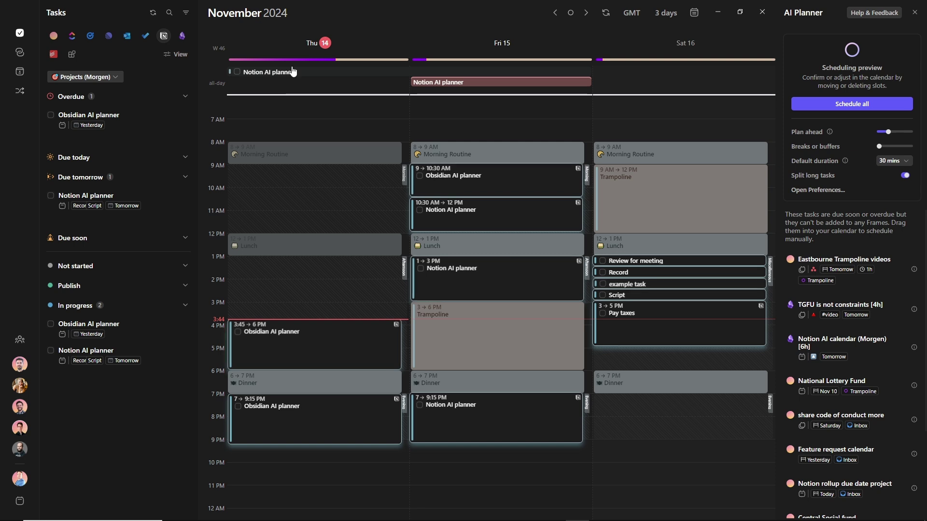
{"action": "mouse_move", "coordinate": [489, 60]}
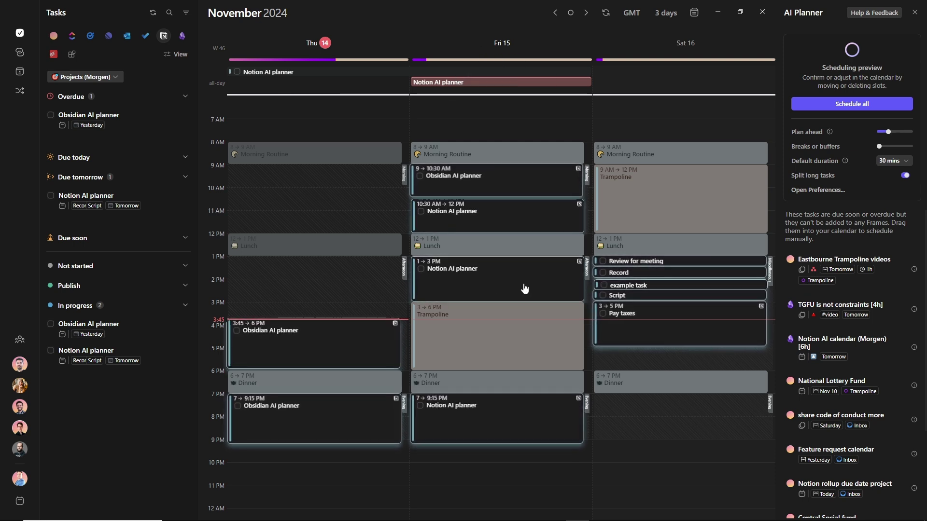
{"action": "right_click", "coordinate": [296, 351]}
{"action": "left_click", "coordinate": [333, 355]}
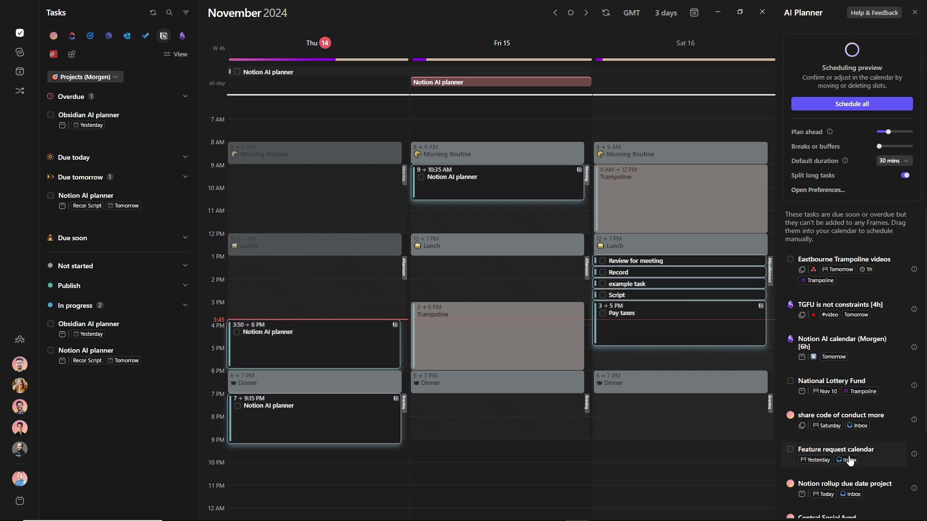
{"action": "scroll", "coordinate": [850, 458], "scroll_direction": "down", "scroll_amount": 2}
{"action": "scroll", "coordinate": [849, 458], "scroll_direction": "up", "scroll_amount": 3}
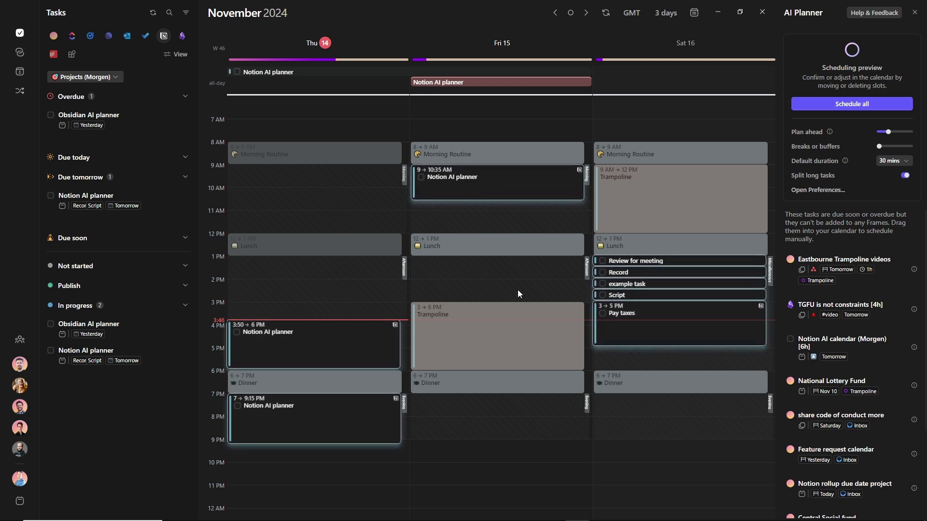
Close the planning preview and make the Morning frame prioritise all Projects (Morgen) tasks
{"action": "left_click", "coordinate": [914, 13]}
{"action": "mouse_move", "coordinate": [661, 183]}
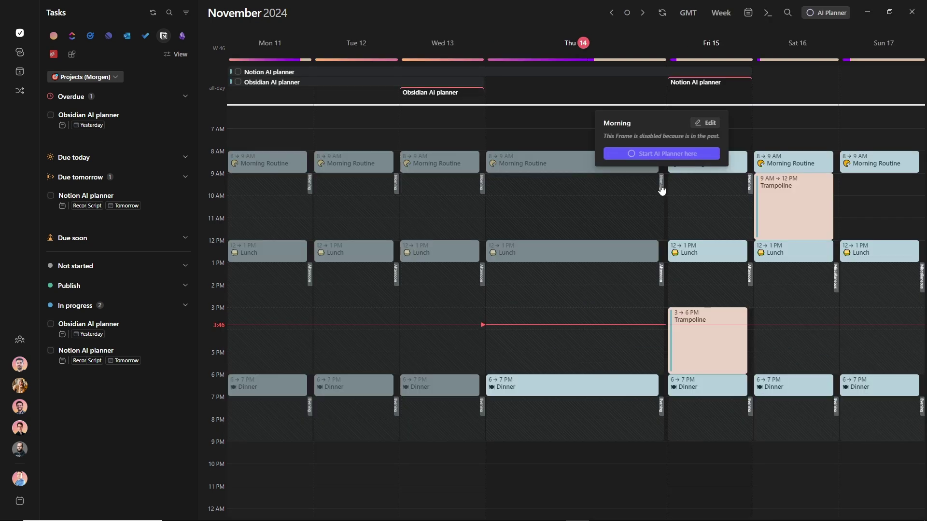
{"action": "left_click", "coordinate": [708, 126]}
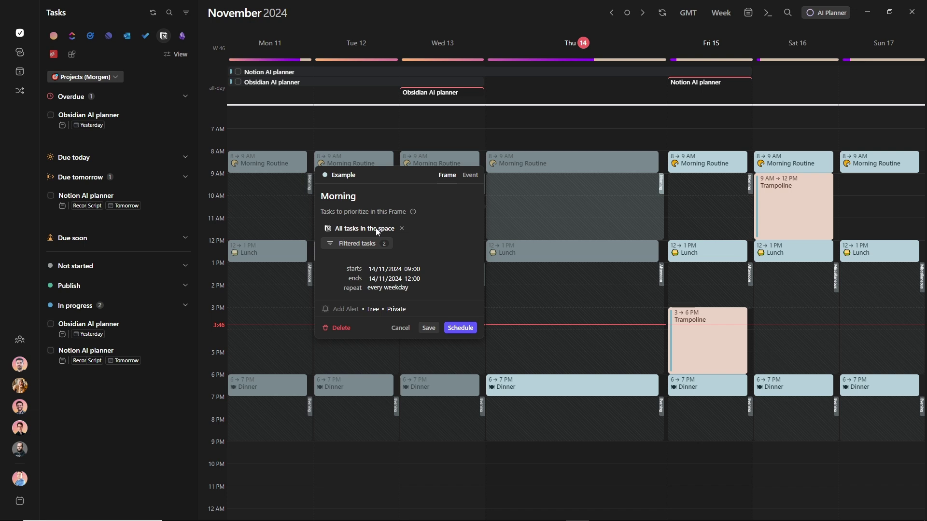
{"action": "left_click", "coordinate": [356, 245]}
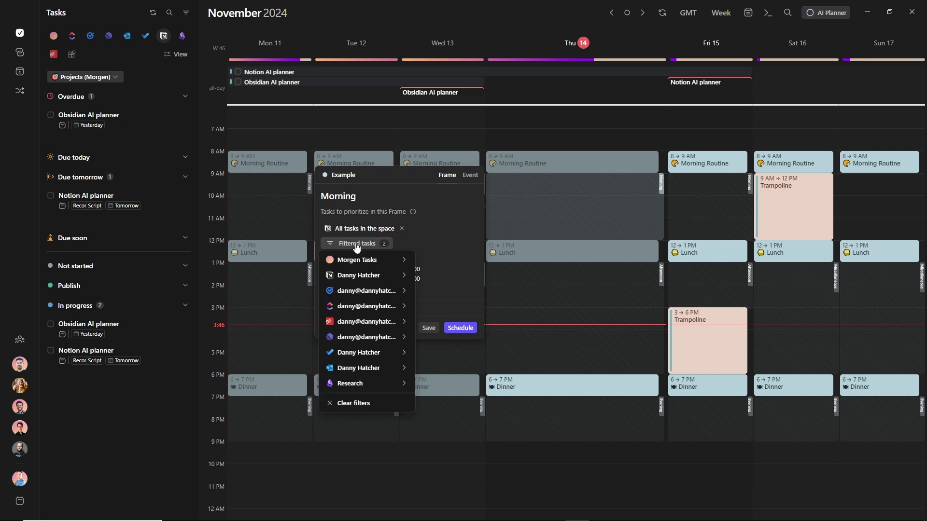
{"action": "mouse_move", "coordinate": [359, 278]}
{"action": "mouse_move", "coordinate": [450, 281]}
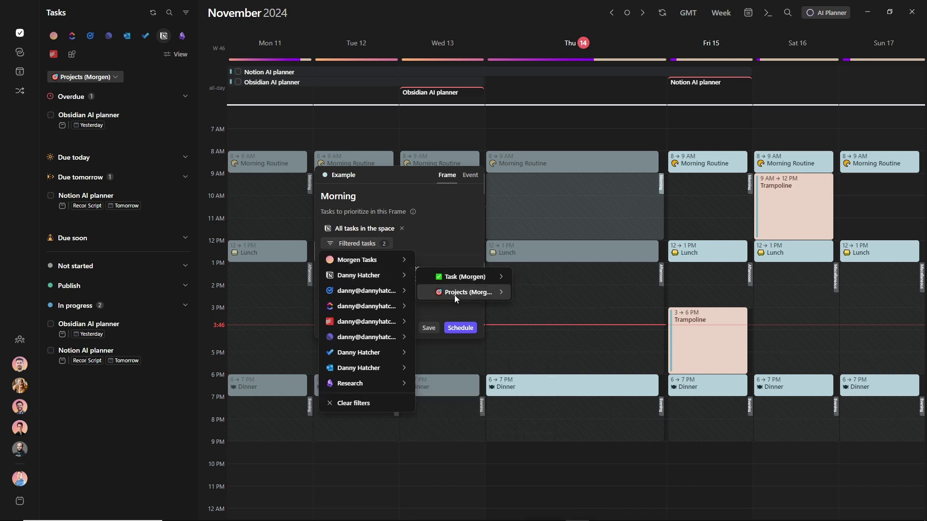
{"action": "left_click", "coordinate": [555, 296]}
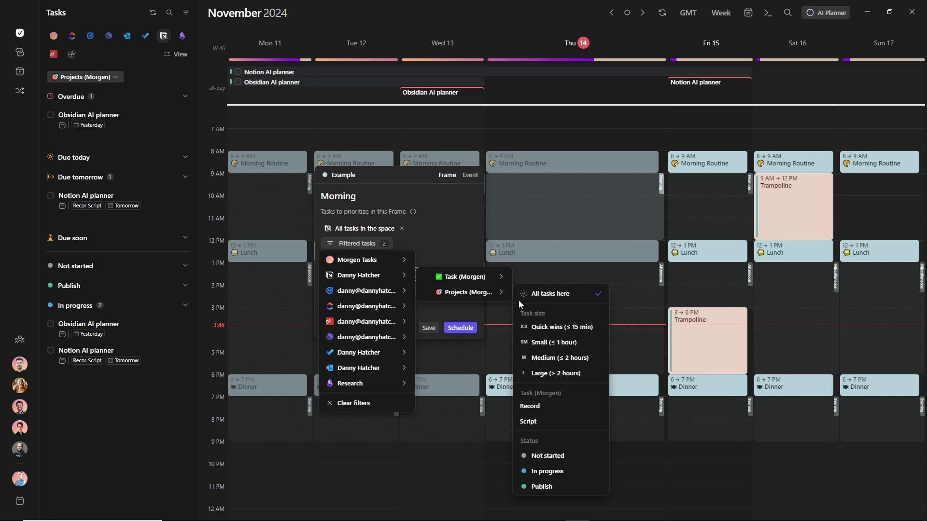
Open a project's Status options in Notion's Projects (Morgen) table
{"action": "mouse_move", "coordinate": [482, 280]}
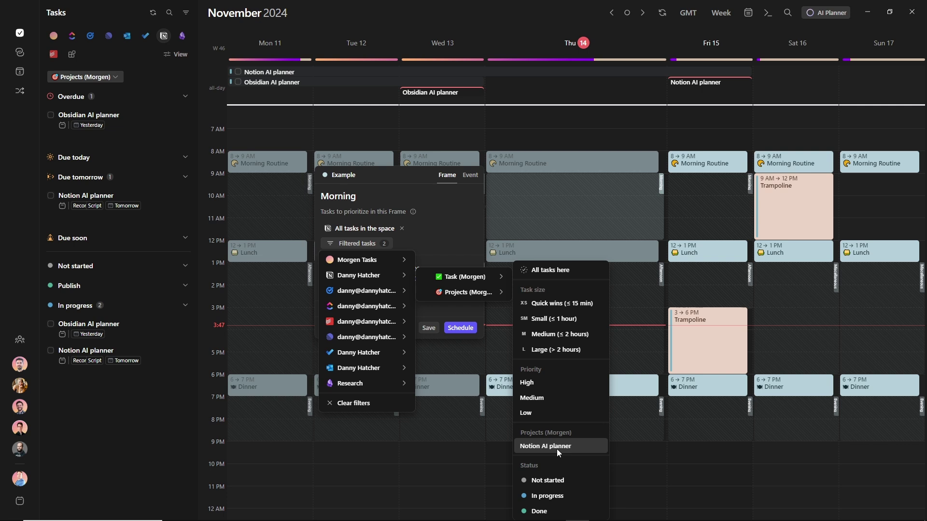
{"action": "mouse_move", "coordinate": [487, 296]}
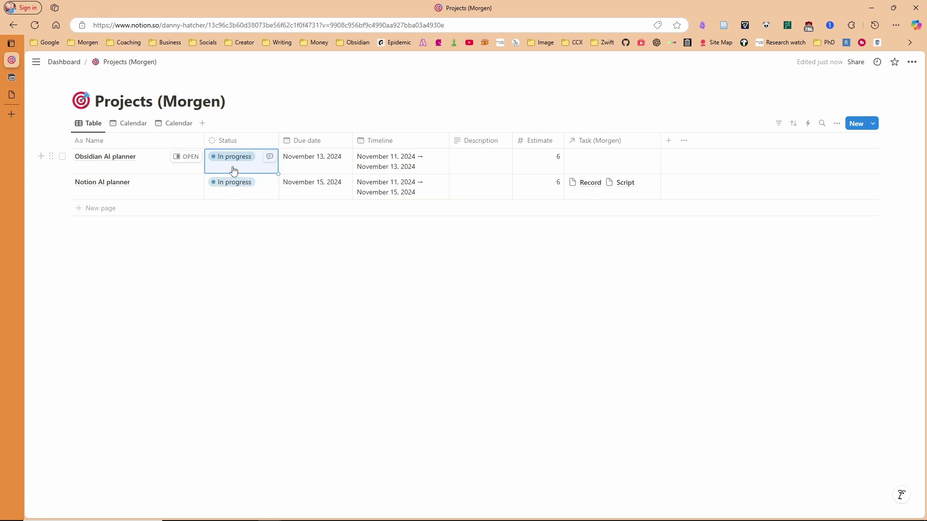
{"action": "left_click", "coordinate": [232, 169]}
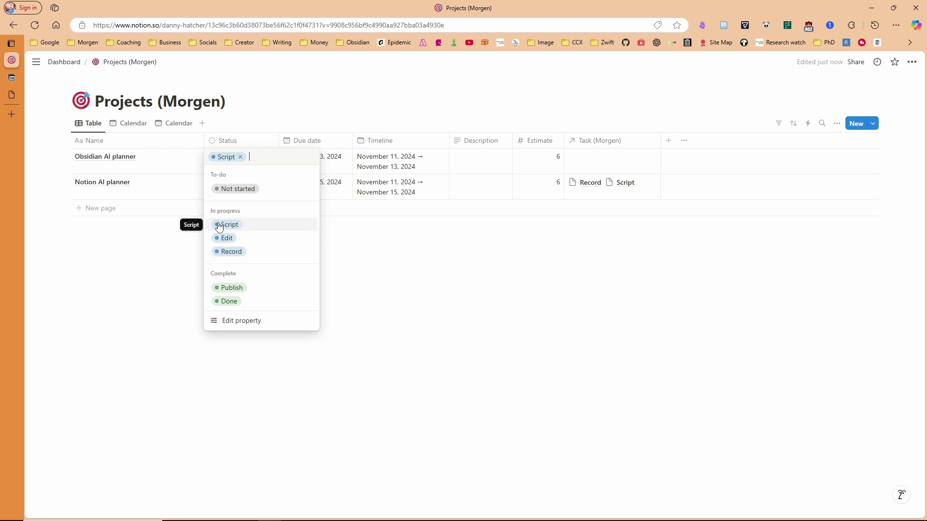
Set Obsidian AI planner and Notion AI planner to the Script status
{"action": "left_click", "coordinate": [387, 264]}
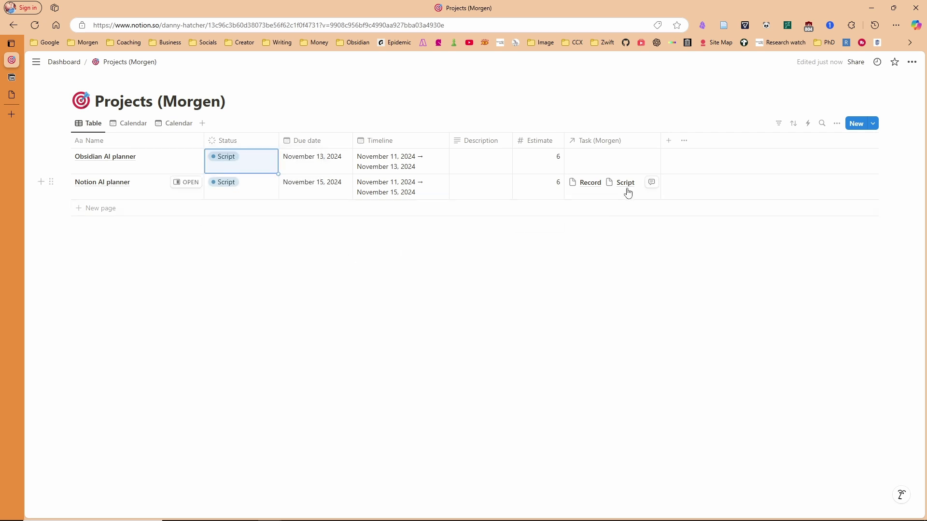
{"action": "left_click", "coordinate": [249, 163]}
{"action": "left_click", "coordinate": [391, 277]}
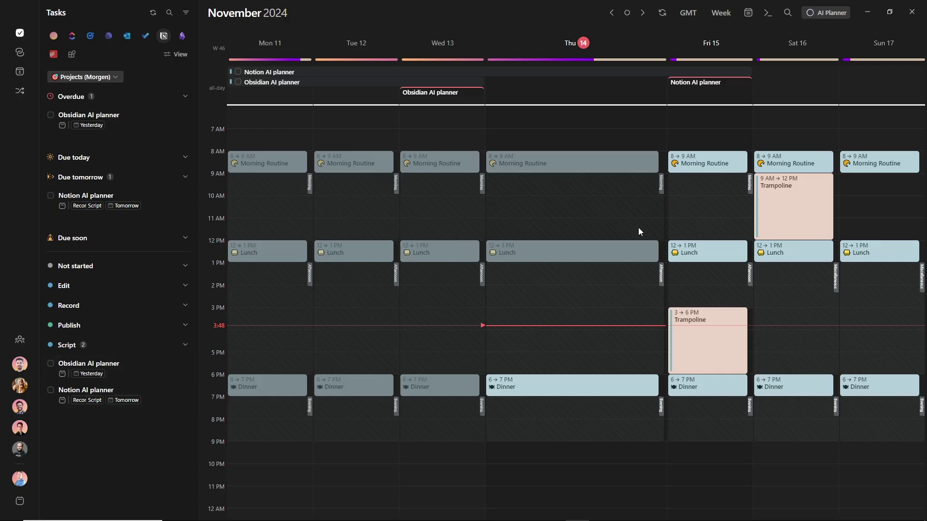
Filter Thursday's Morning frame to tasks with Status Script and save it
{"action": "left_click", "coordinate": [663, 188]}
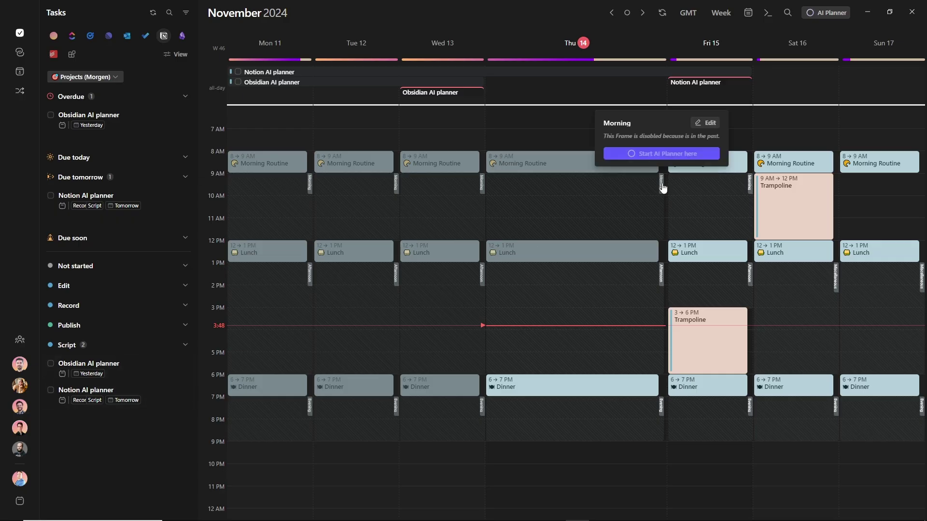
{"action": "left_click", "coordinate": [710, 124]}
{"action": "left_click", "coordinate": [365, 243]}
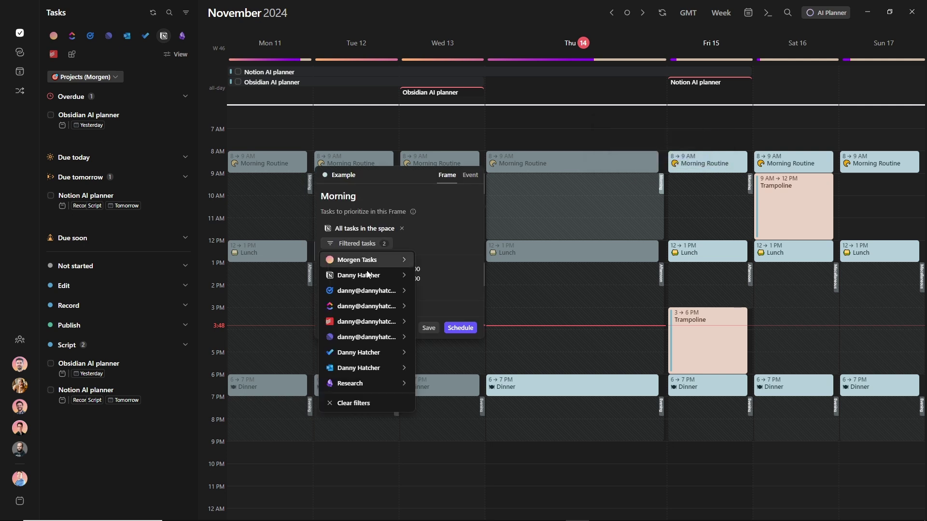
{"action": "mouse_move", "coordinate": [386, 275]}
{"action": "mouse_move", "coordinate": [462, 293]}
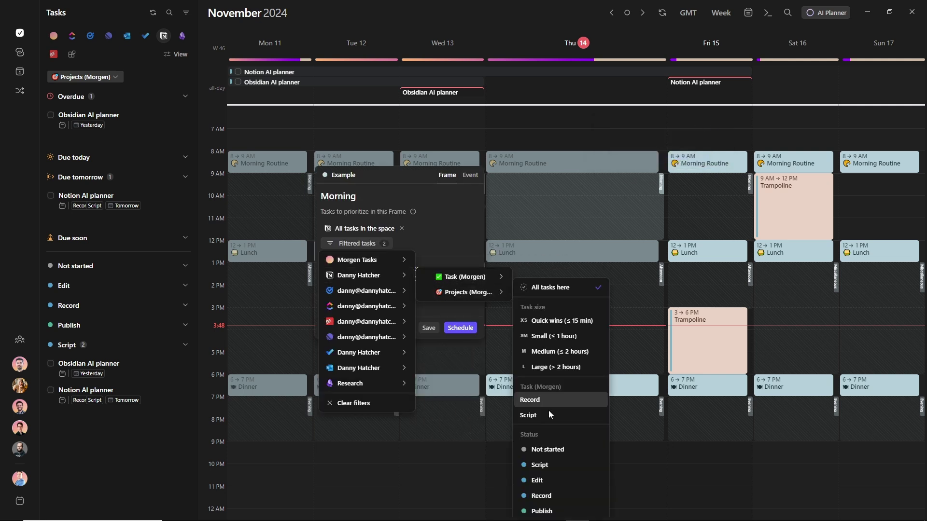
{"action": "left_click", "coordinate": [554, 467]}
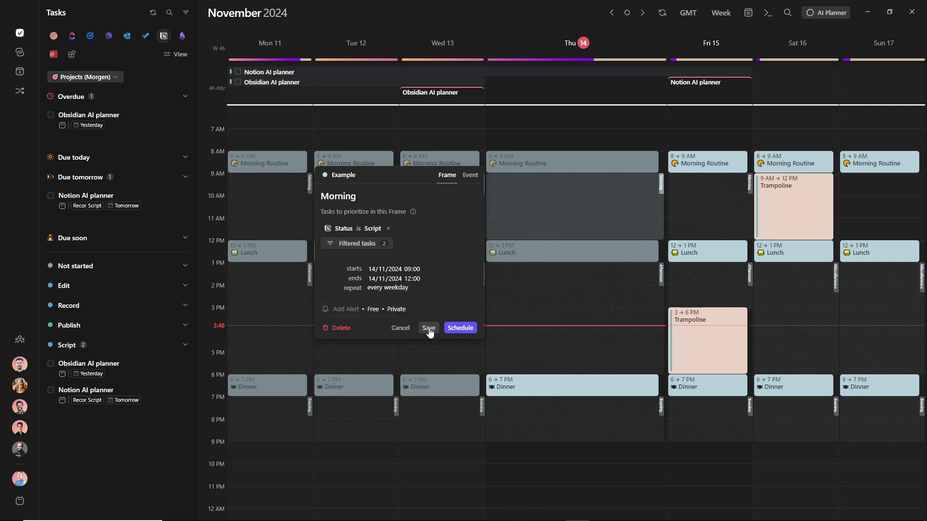
{"action": "left_click", "coordinate": [430, 329]}
Filter Thursday's Afternoon frame to tasks with Status Edit
{"action": "left_click", "coordinate": [628, 241]}
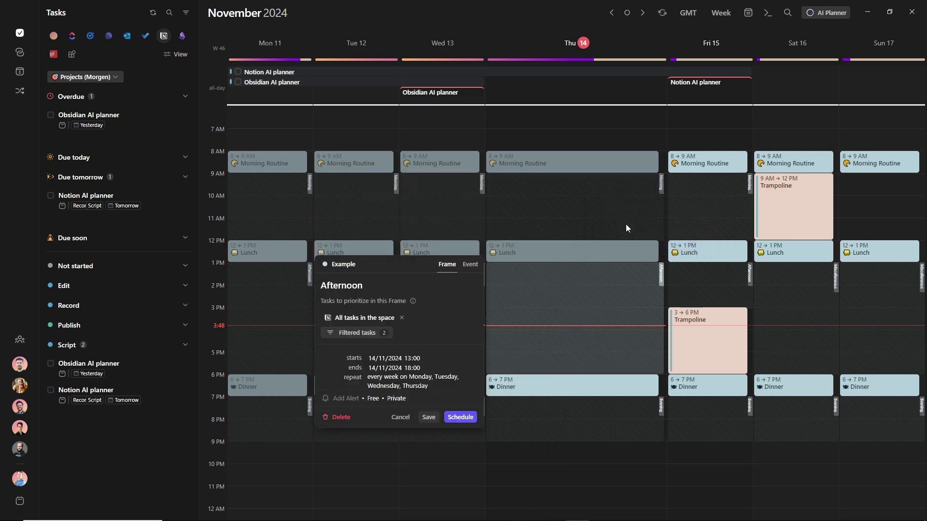
{"action": "left_click", "coordinate": [375, 333]}
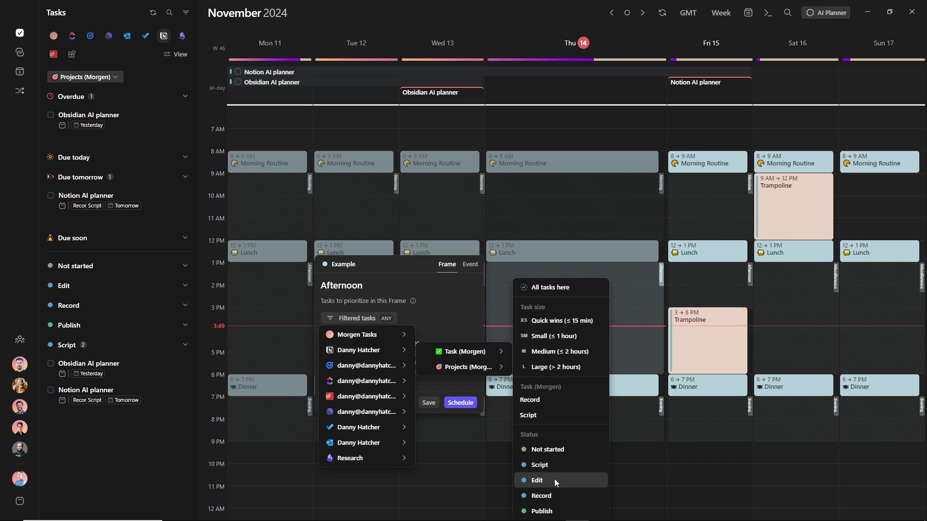
{"action": "left_click", "coordinate": [554, 480]}
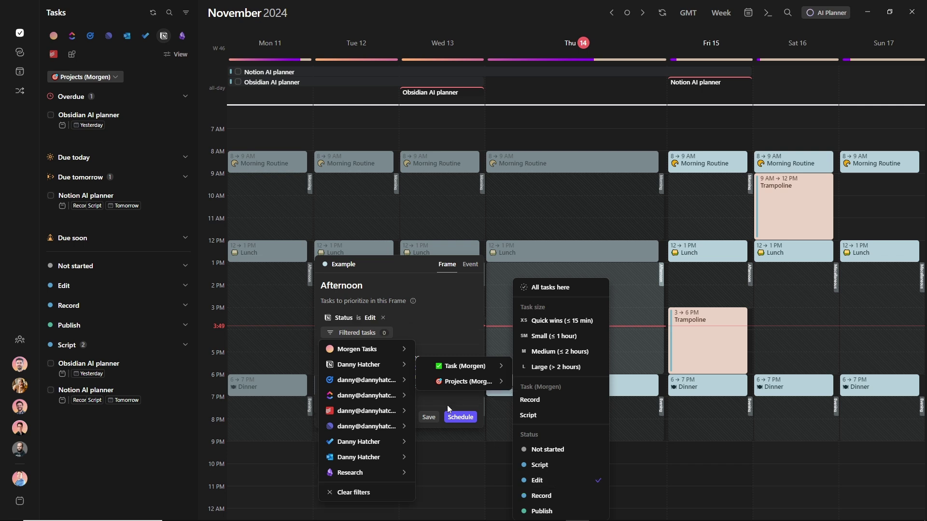
Filter Thursday's Evening frame to tasks with Status Publish and save it
{"action": "left_click", "coordinate": [429, 417]}
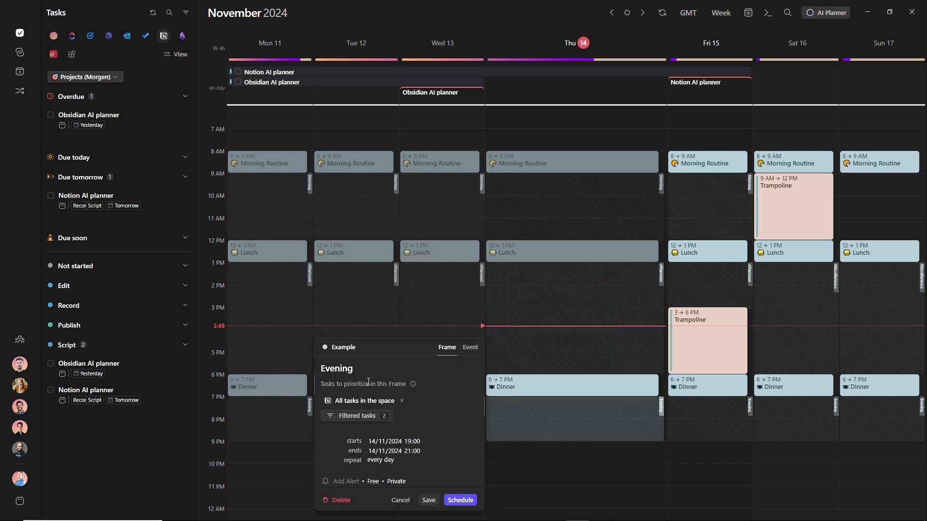
{"action": "left_click", "coordinate": [385, 417]}
{"action": "mouse_move", "coordinate": [361, 293]}
{"action": "mouse_move", "coordinate": [466, 308]}
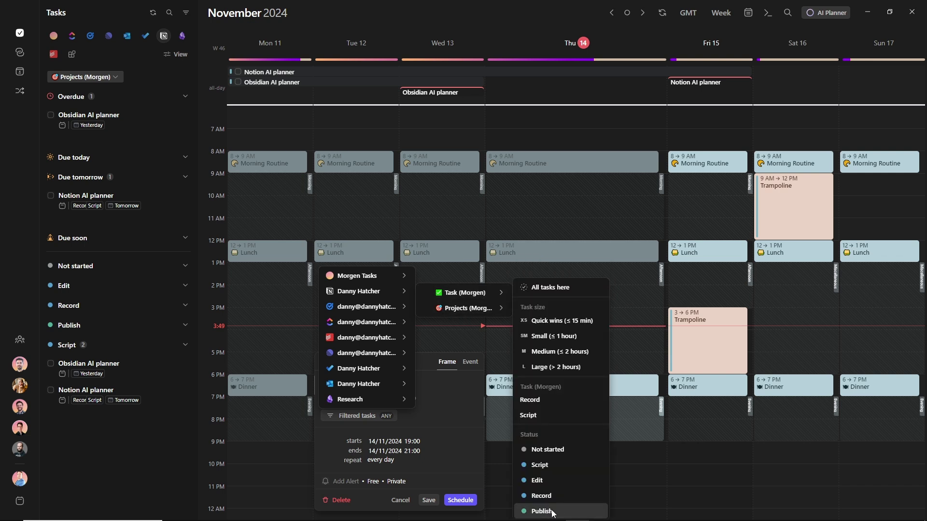
{"action": "left_click", "coordinate": [553, 513]}
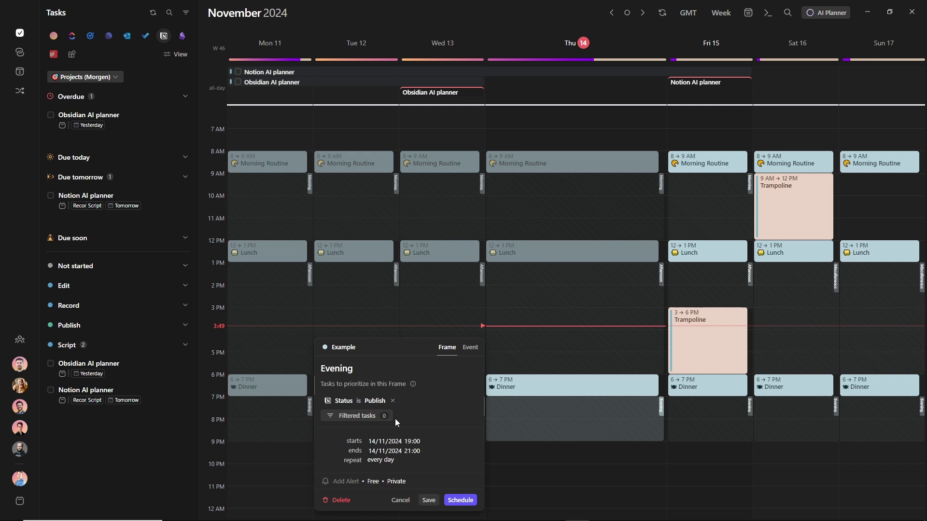
{"action": "left_click", "coordinate": [429, 500]}
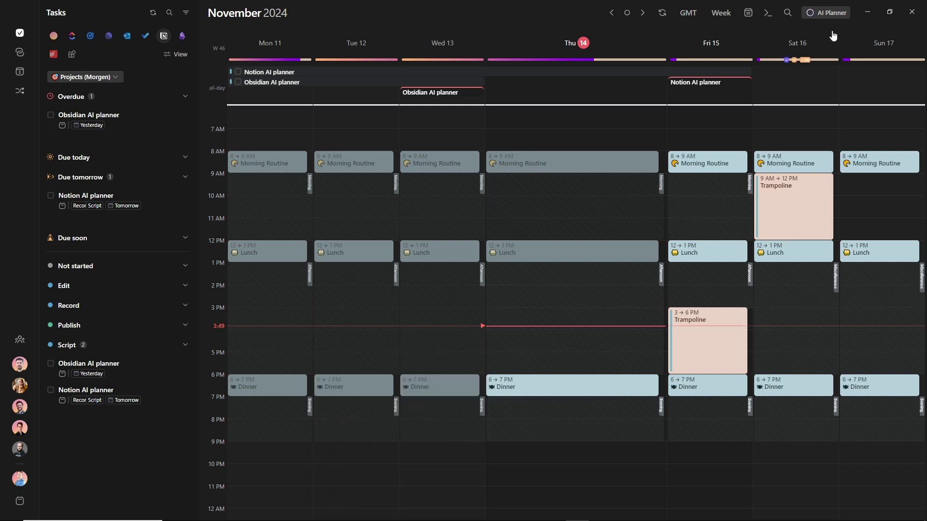
Run an AI Planner preview and mark the Obsidian AI planner block as ignored
{"action": "left_click", "coordinate": [833, 13]}
{"action": "right_click", "coordinate": [464, 192]}
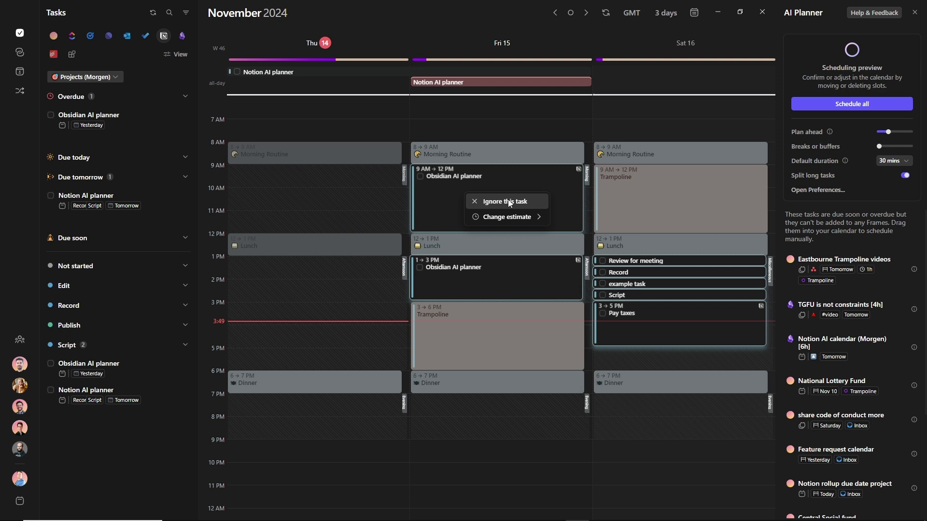
{"action": "left_click", "coordinate": [511, 204]}
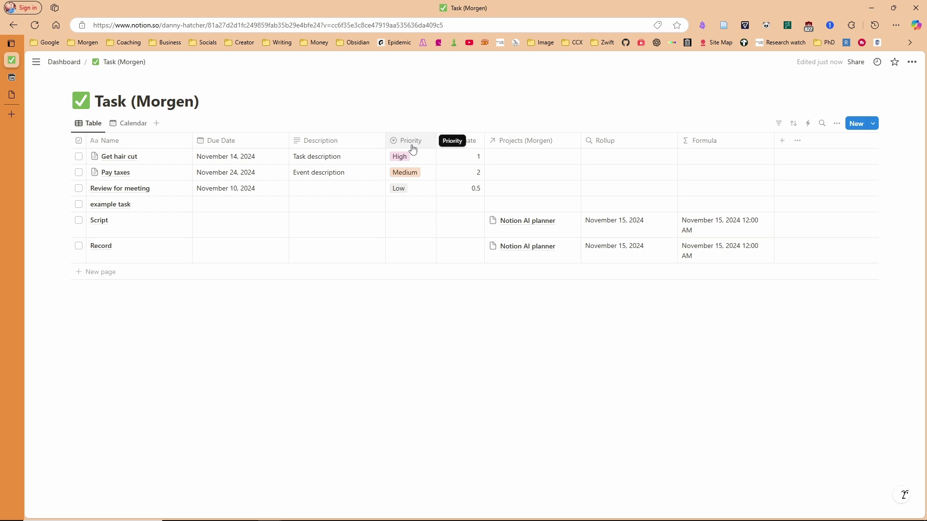
Create and apply a four-star emoji Priority option for example task
{"action": "left_click", "coordinate": [410, 204]}
{"action": "key", "text": "super+period"}
{"action": "type", "text": "star"}
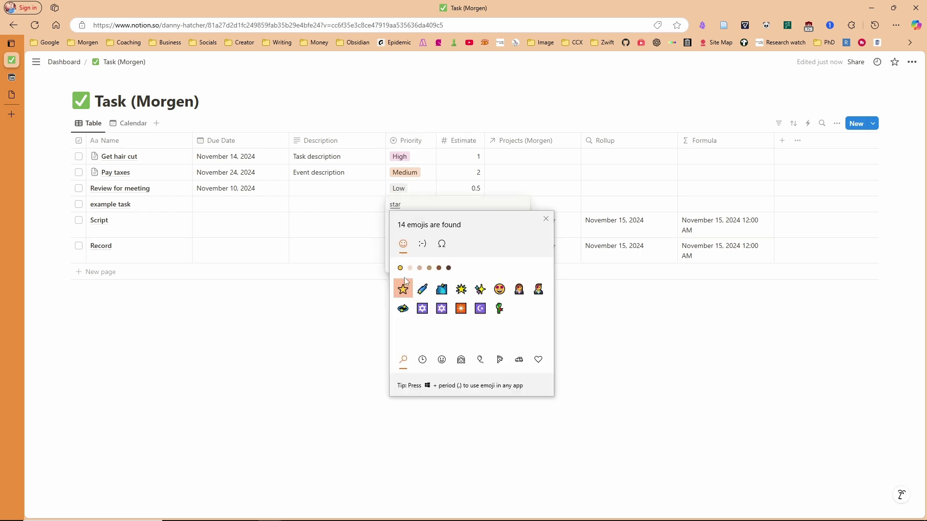
{"action": "left_click", "coordinate": [403, 290]}
{"action": "left_click", "coordinate": [404, 290]}
{"action": "left_click", "coordinate": [404, 290]}
{"action": "left_click", "coordinate": [404, 290]}
{"action": "key", "text": "Escape"}
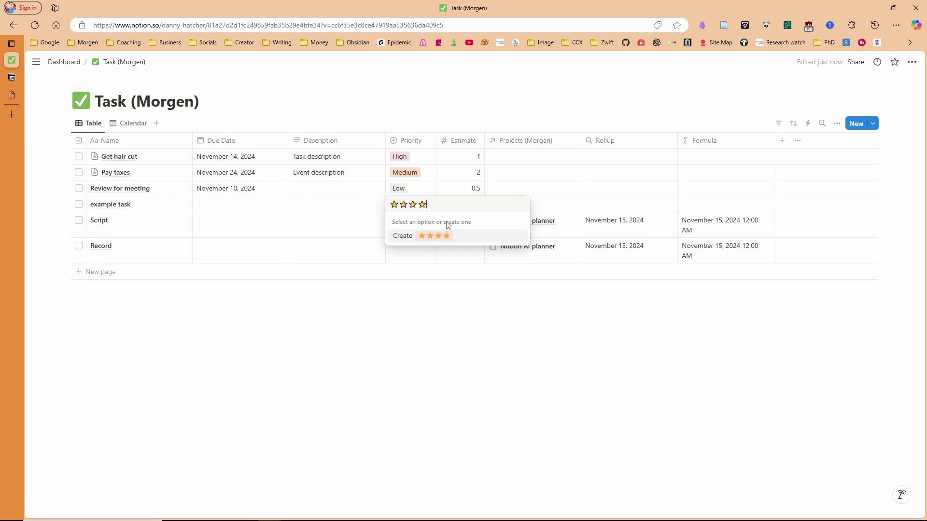
{"action": "key", "text": "Return"}
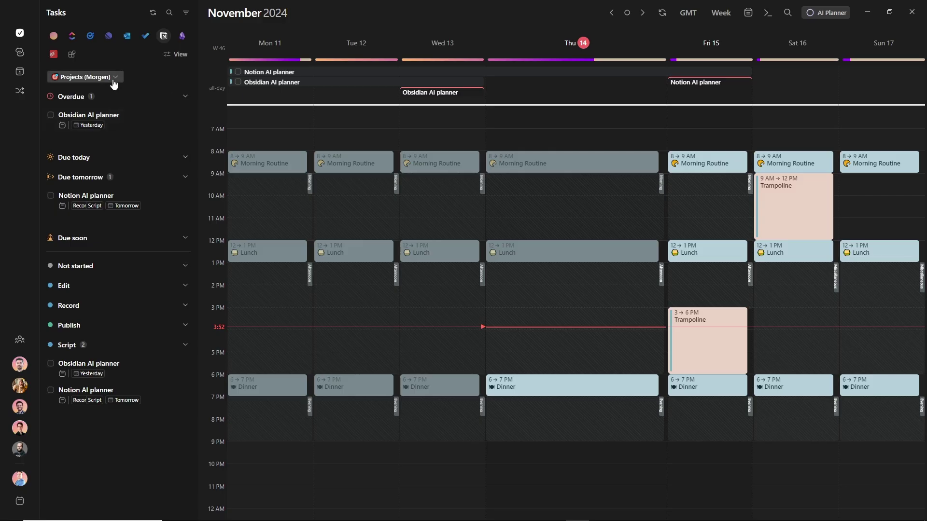
{"action": "left_click", "coordinate": [110, 79]}
List Task (Morgen) tasks with the Overdue, Due today and Due soon sections collapsed
{"action": "left_click", "coordinate": [80, 95]}
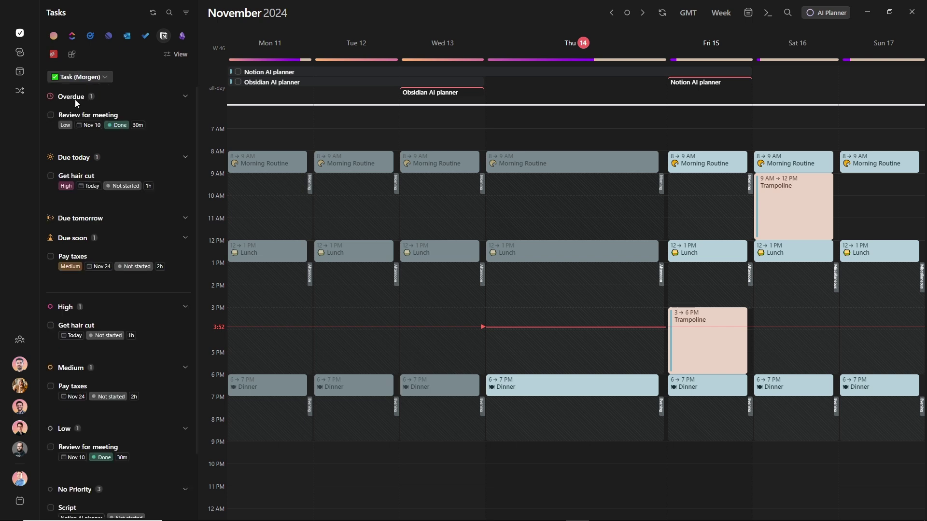
{"action": "left_click", "coordinate": [73, 99]}
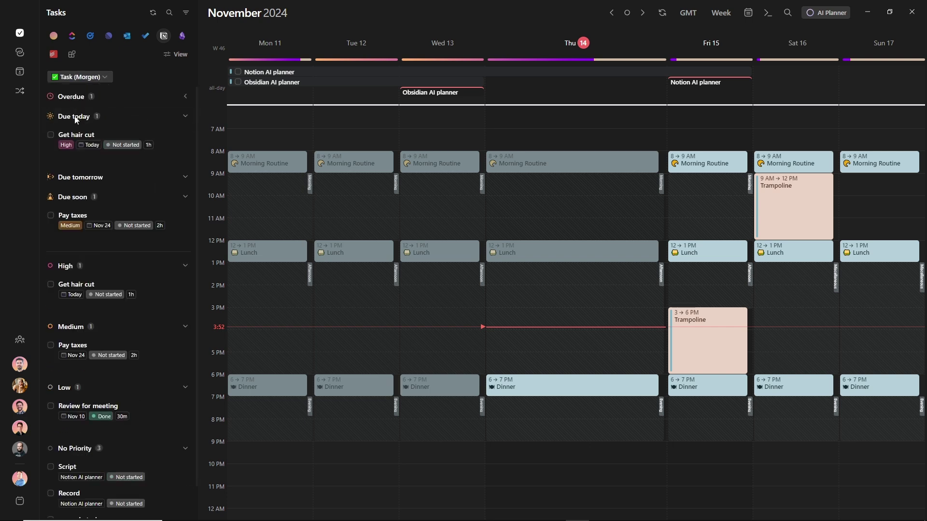
{"action": "left_click", "coordinate": [76, 119]}
{"action": "left_click", "coordinate": [70, 162]}
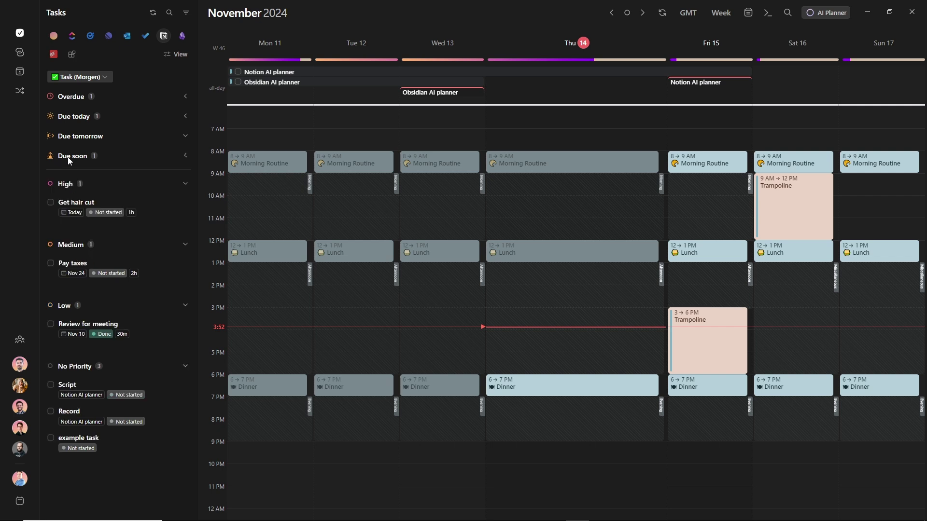
{"action": "left_click", "coordinate": [175, 54]}
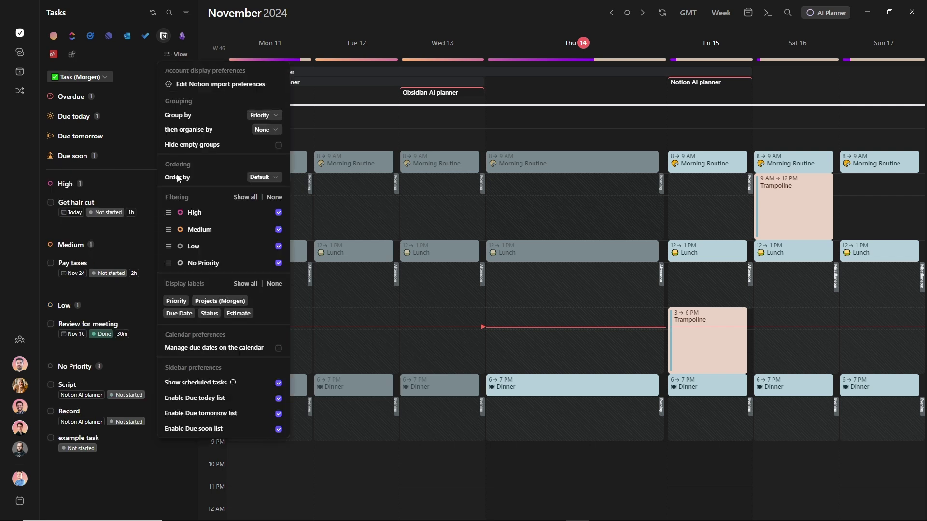
{"action": "left_click", "coordinate": [121, 182]}
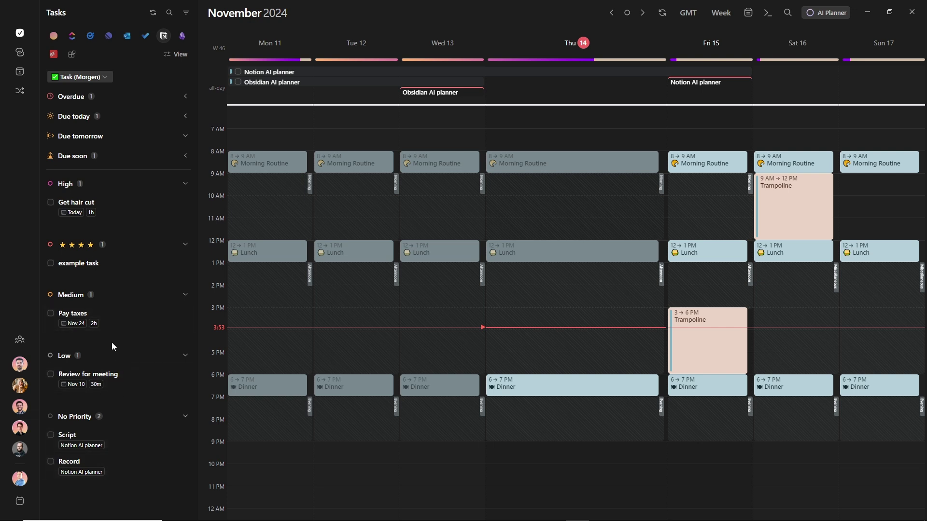
Schedule example task on Thursday around 4:30 PM and on Friday evening
{"action": "left_click_drag", "start_coordinate": [77, 263], "coordinate": [546, 354]}
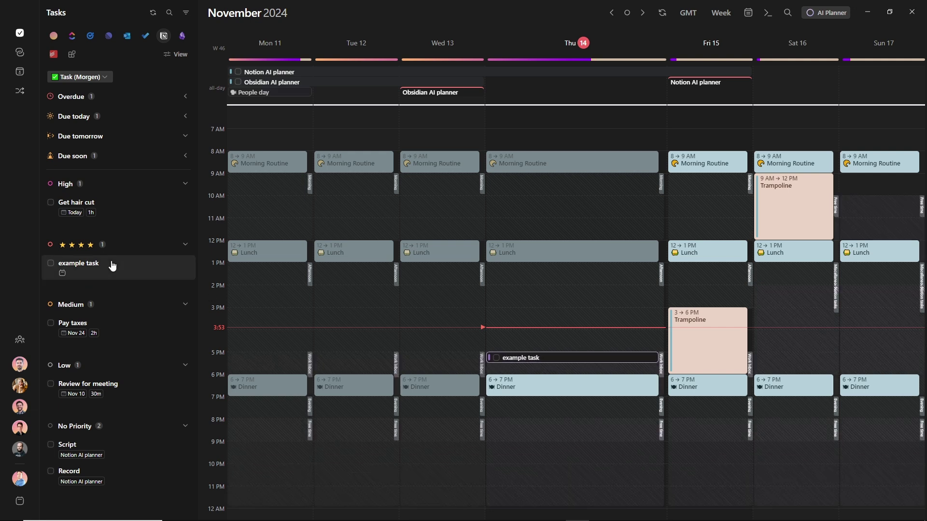
{"action": "left_click_drag", "start_coordinate": [111, 264], "coordinate": [666, 410]}
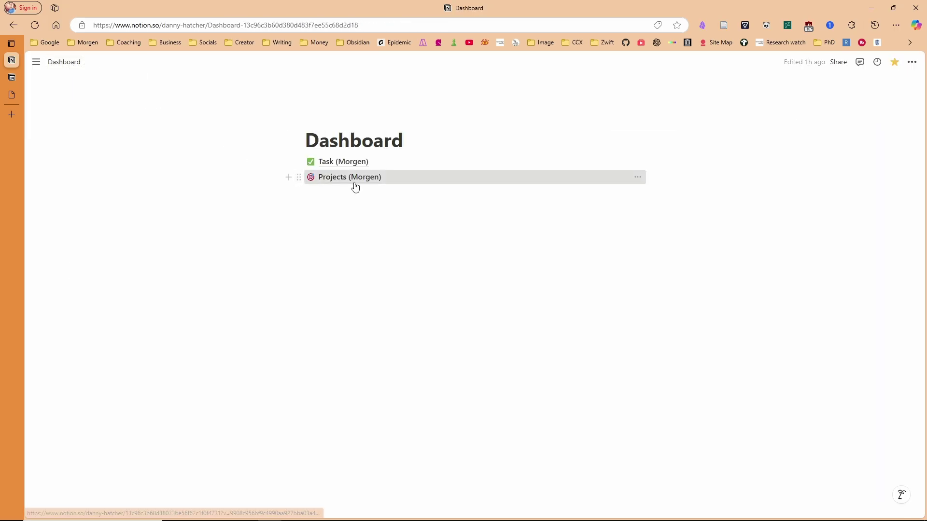
{"action": "left_click", "coordinate": [354, 184]}
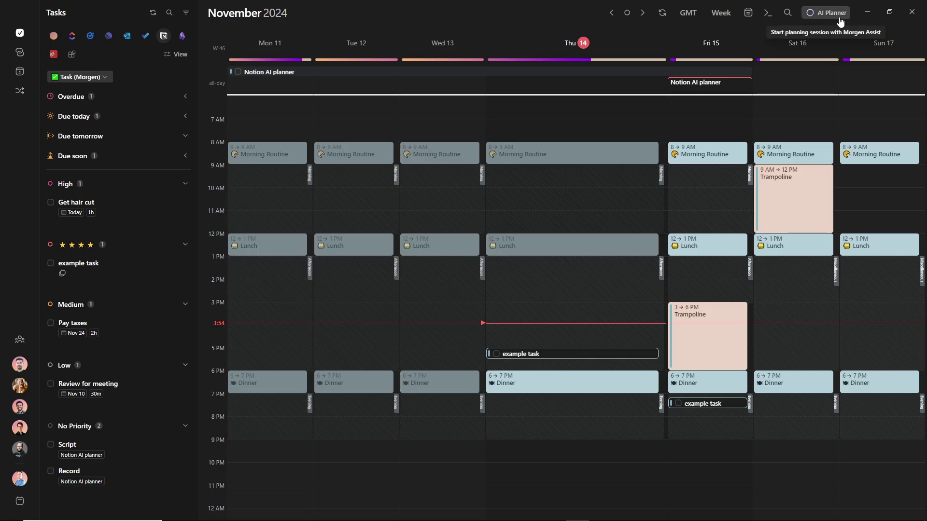
Place Notion AI planner on Thursday 4:05–5 PM in the AI Planner preview, then exit
{"action": "left_click", "coordinate": [838, 16]}
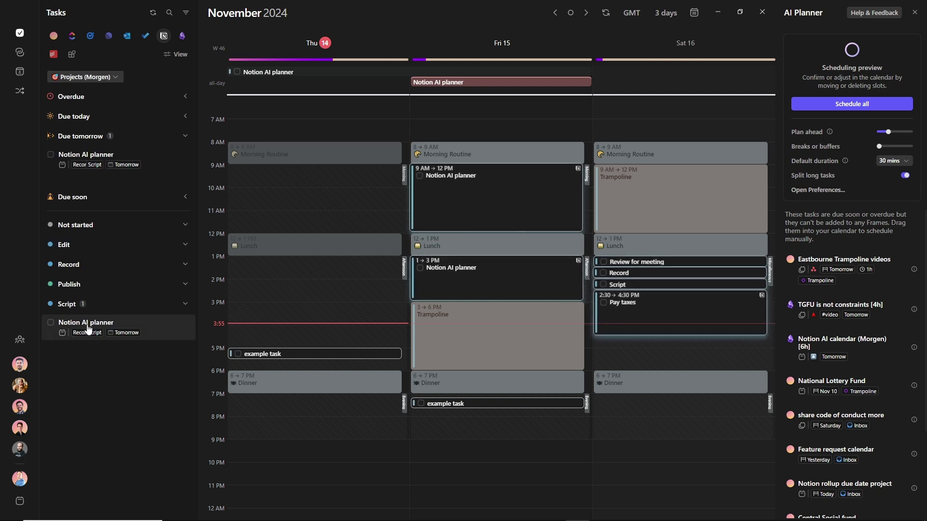
{"action": "left_click_drag", "start_coordinate": [97, 326], "coordinate": [272, 329]}
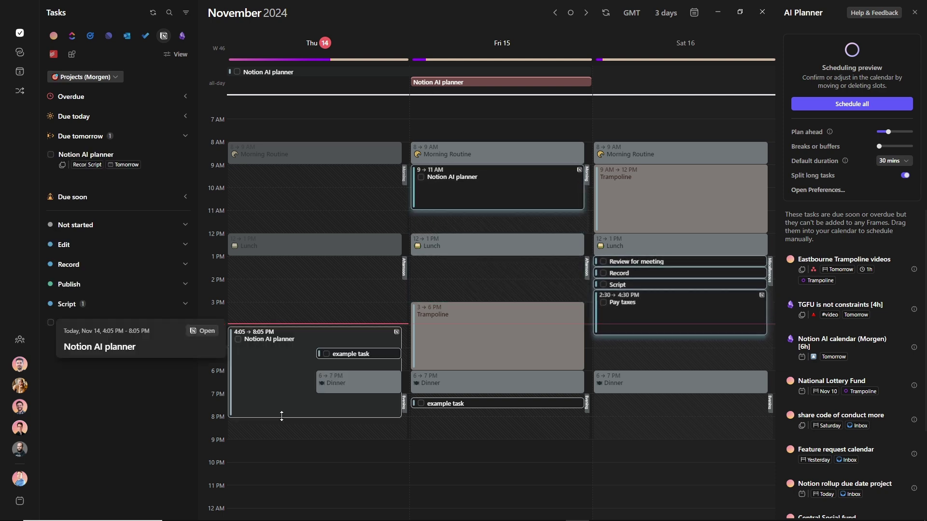
{"action": "left_click_drag", "start_coordinate": [284, 415], "coordinate": [287, 349]}
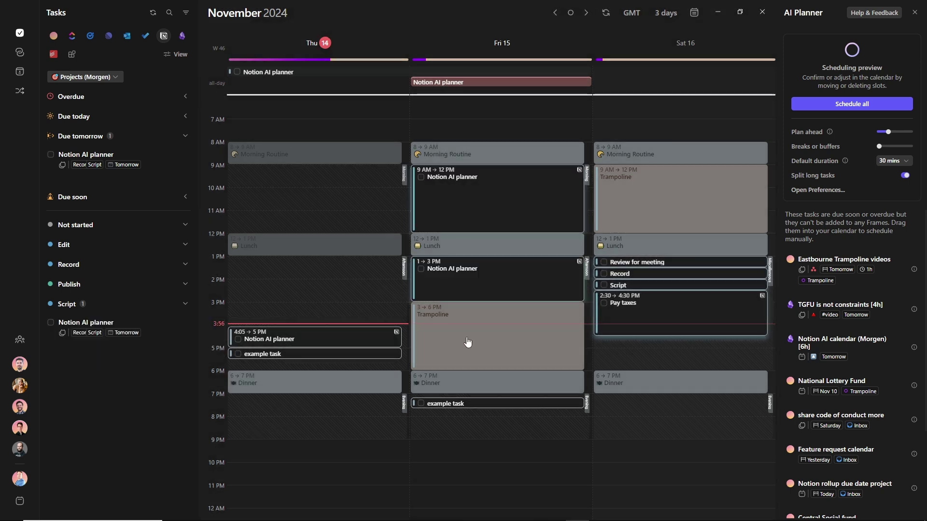
{"action": "key", "text": "Escape"}
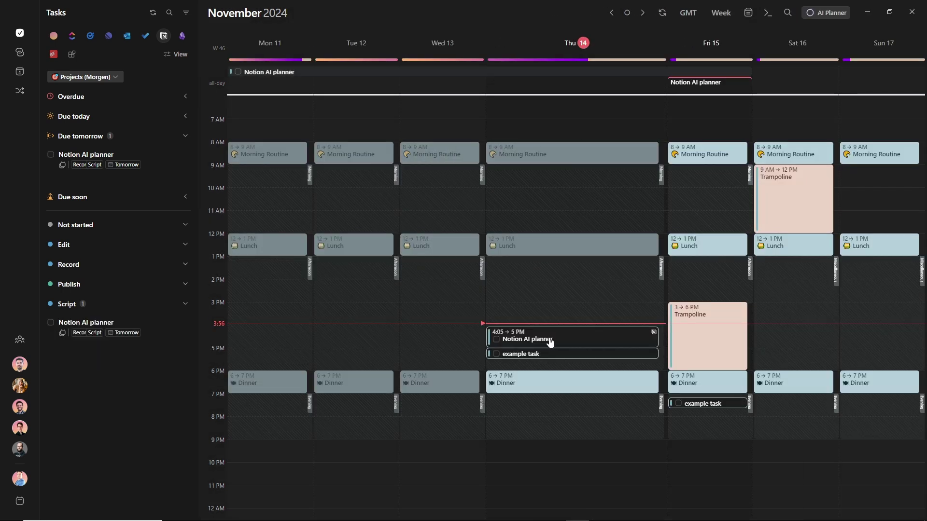
{"action": "mouse_move", "coordinate": [530, 341]}
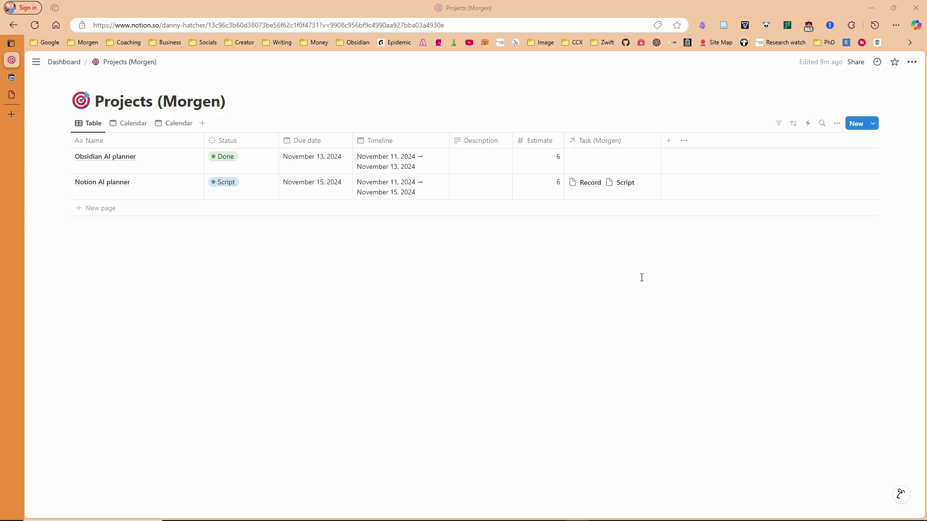
{"action": "left_click", "coordinate": [873, 125]}
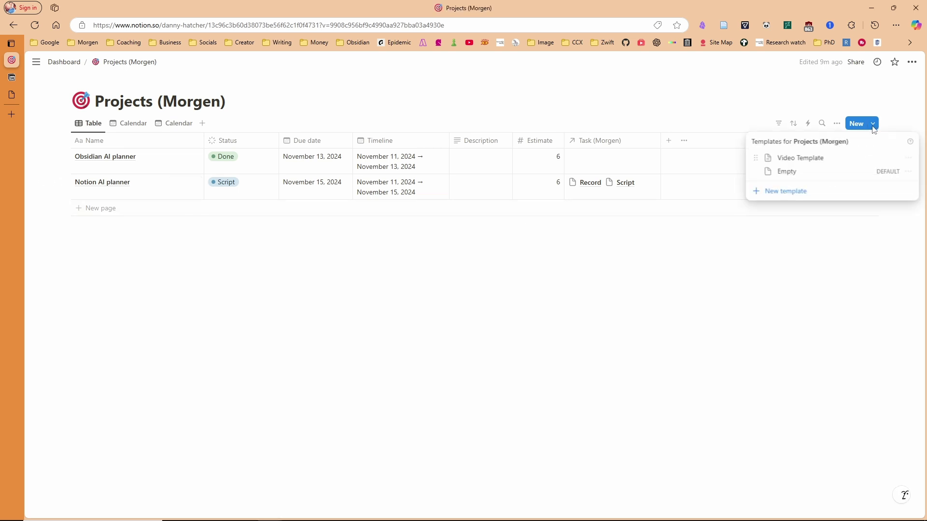
{"action": "left_click", "coordinate": [906, 159]}
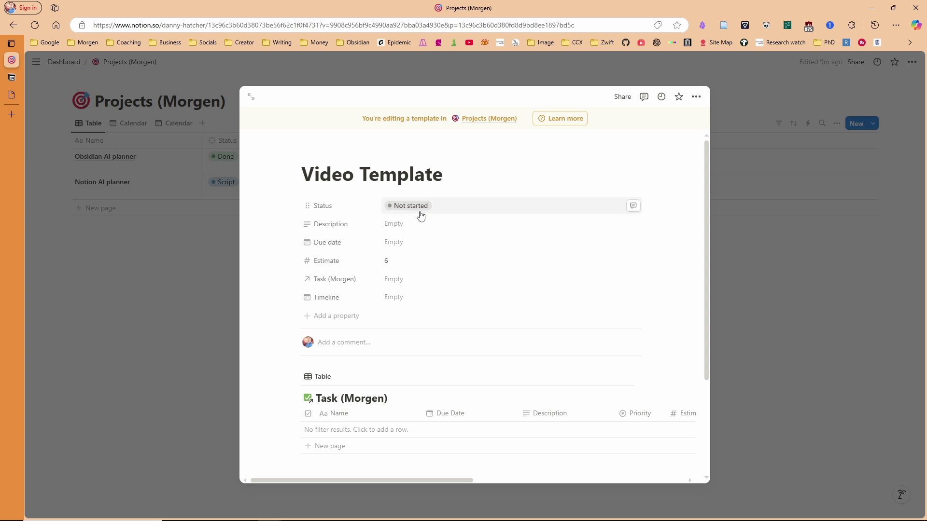
{"action": "scroll", "coordinate": [416, 269], "scroll_direction": "down", "scroll_amount": 3}
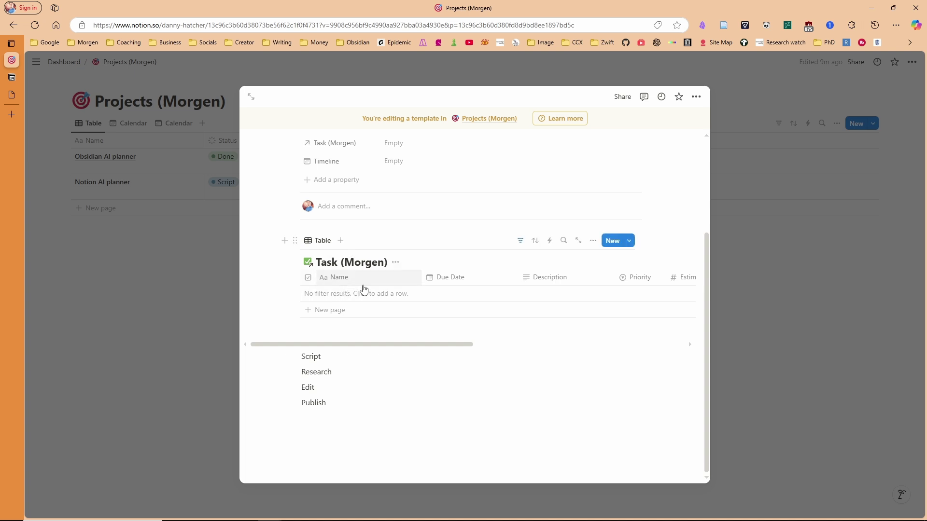
{"action": "left_click", "coordinate": [521, 242]}
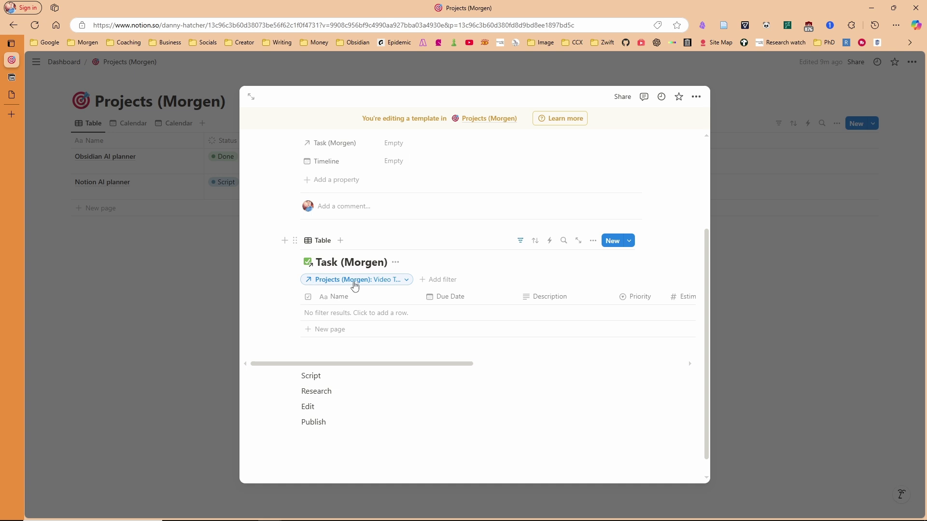
{"action": "left_click", "coordinate": [726, 271]}
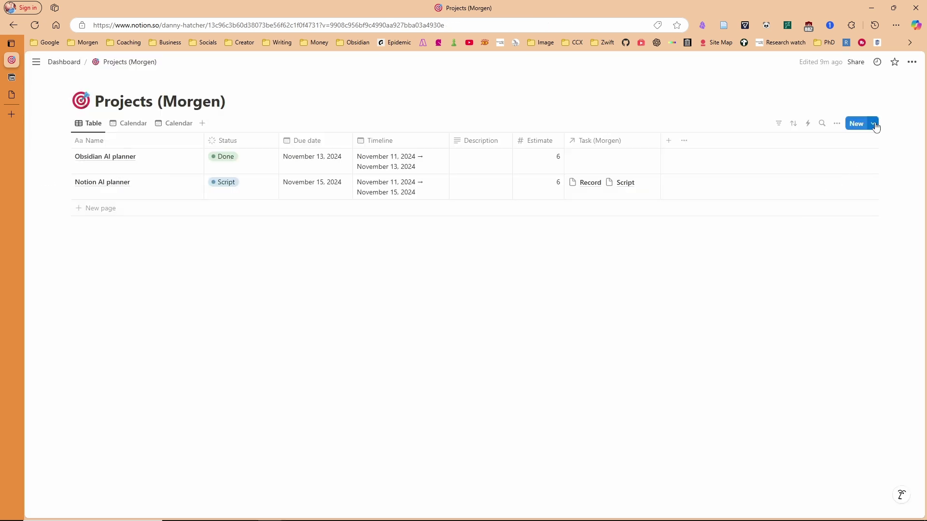
Create a project from the Video Template with Script, Research, Edit and Publish task rows
{"action": "left_click", "coordinate": [874, 124]}
{"action": "left_click", "coordinate": [802, 158]}
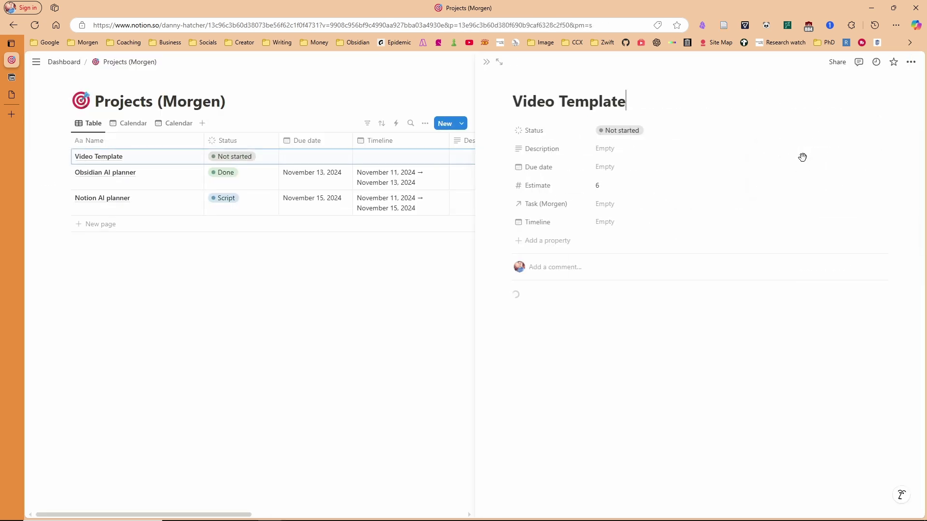
{"action": "left_click_drag", "start_coordinate": [506, 417], "coordinate": [522, 356]}
{"action": "left_click", "coordinate": [556, 465]}
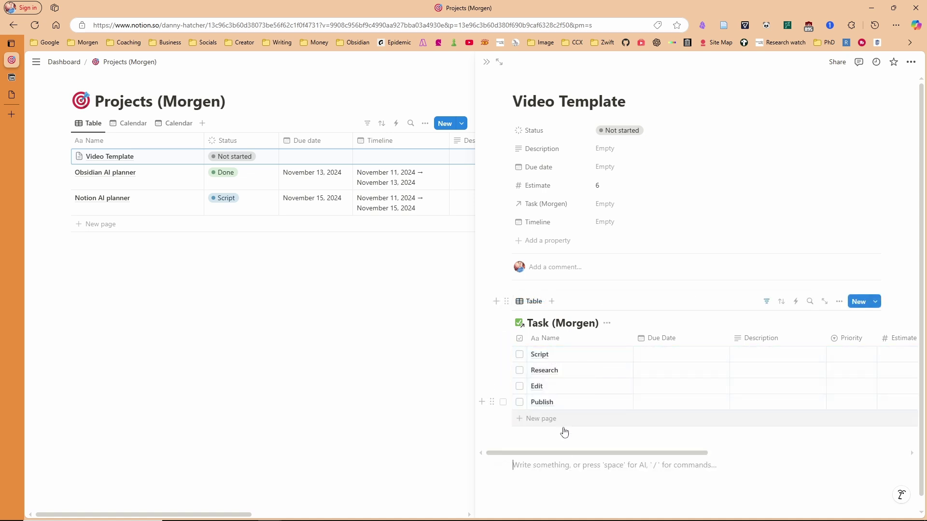
{"action": "left_click_drag", "start_coordinate": [560, 498], "coordinate": [758, 498]}
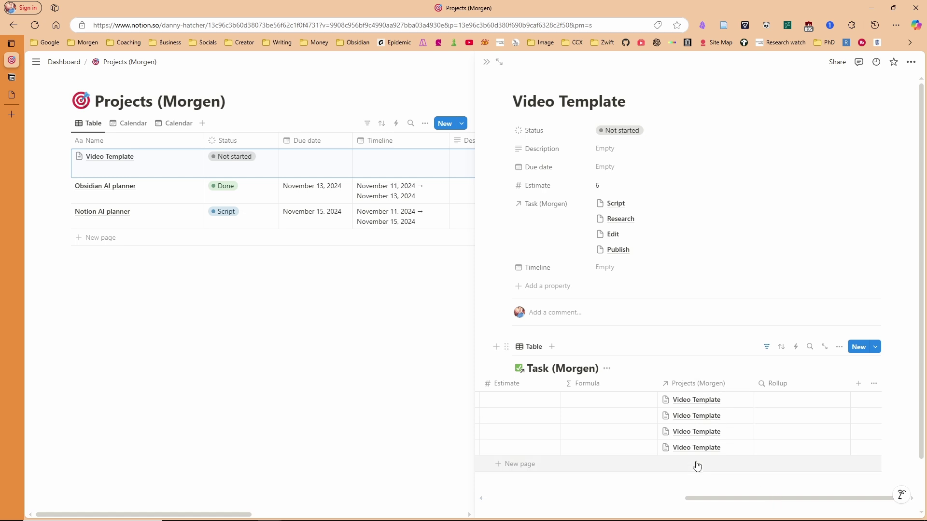
Rename the project to 'New video idea' and open the Task (Morgen) database
{"action": "triple_click", "coordinate": [572, 101]}
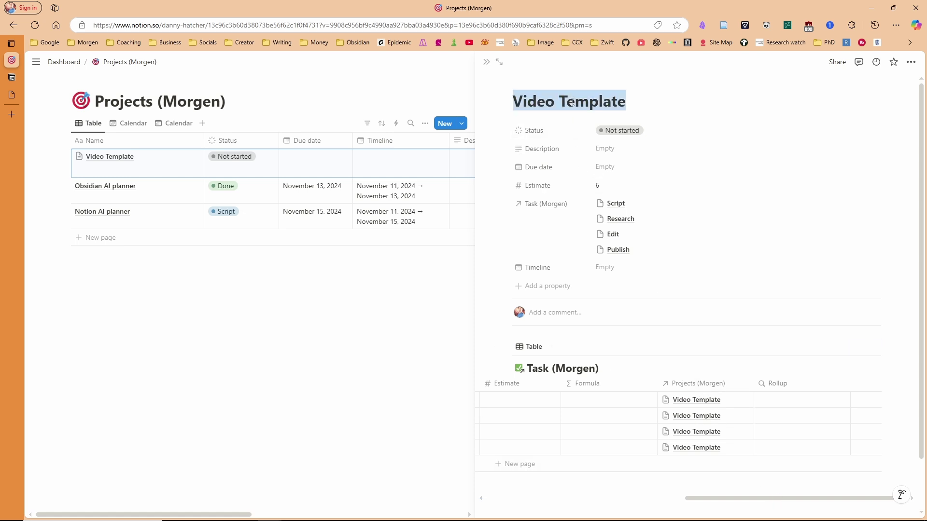
{"action": "type", "text": "New video idea"}
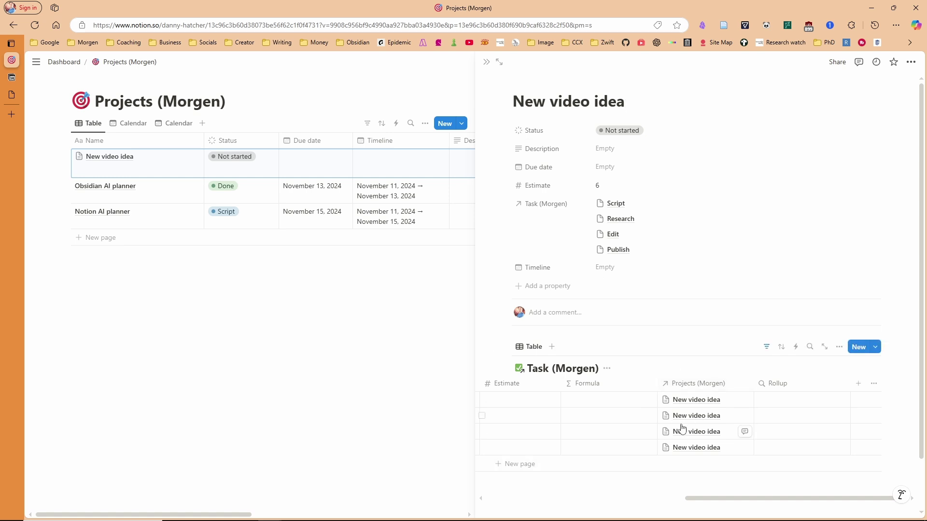
{"action": "left_click", "coordinate": [562, 369]}
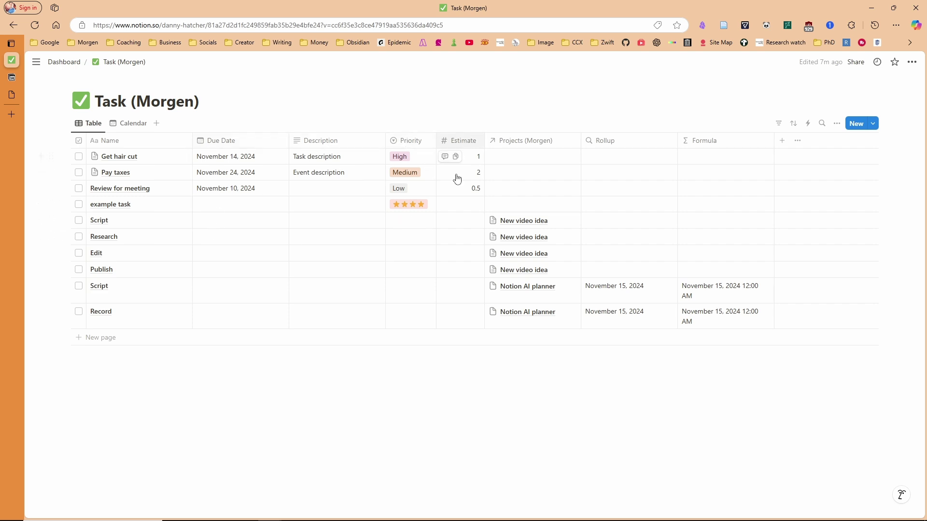
Enter estimates of 1, 2, 2 and 0.5 for Script, Research, Edit and Publish
{"action": "left_click", "coordinate": [460, 225]}
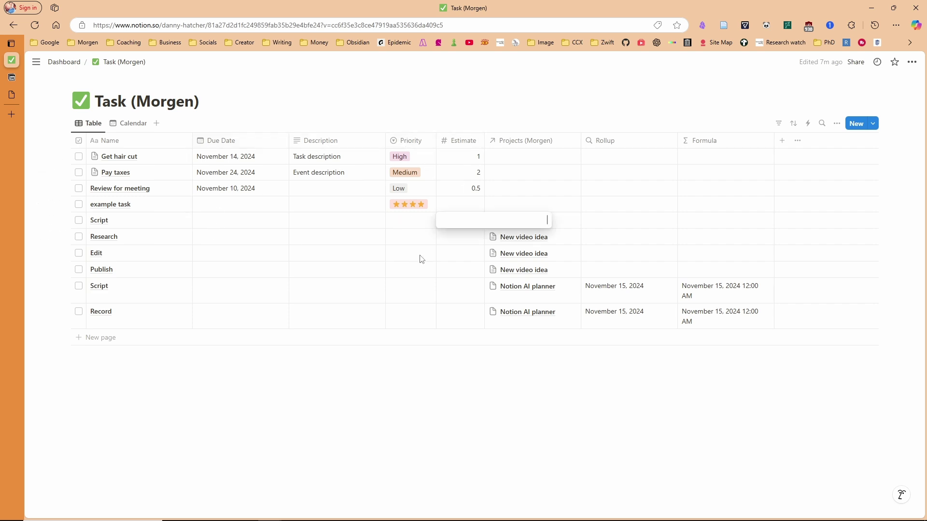
{"action": "left_click", "coordinate": [459, 242]}
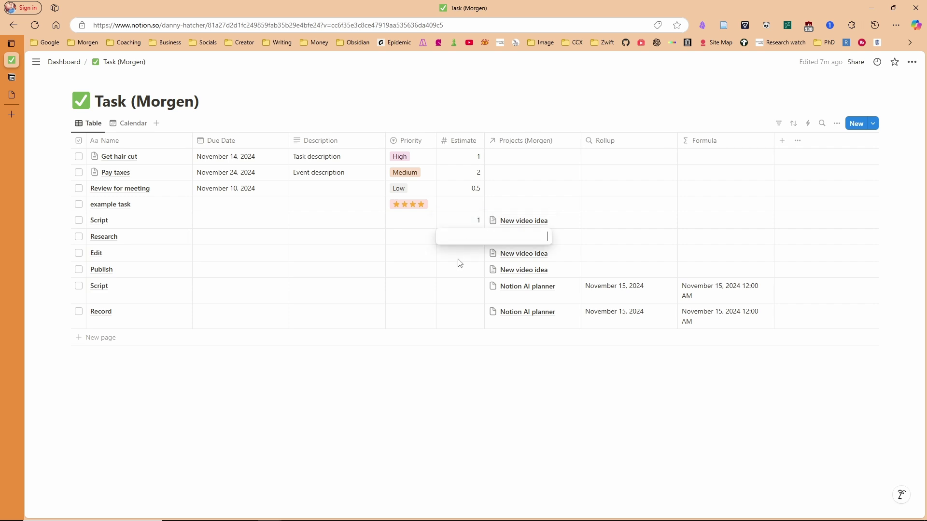
{"action": "key", "text": "Return"}
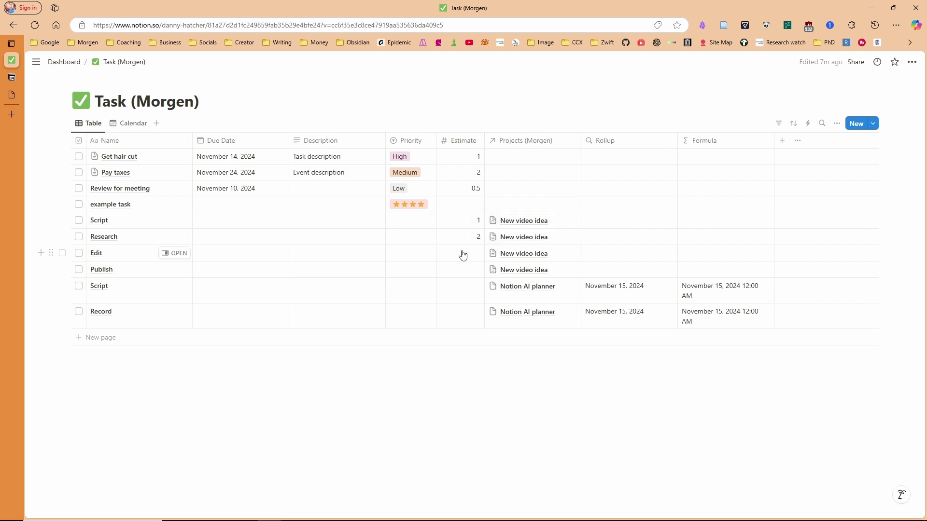
{"action": "left_click", "coordinate": [465, 254]}
{"action": "key", "text": "Return"}
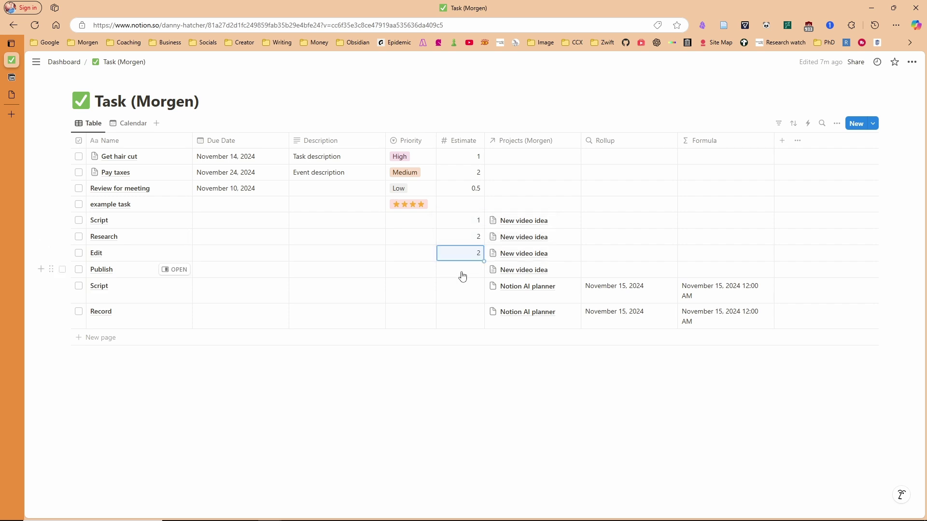
{"action": "left_click", "coordinate": [462, 271]}
{"action": "key", "text": "Return"}
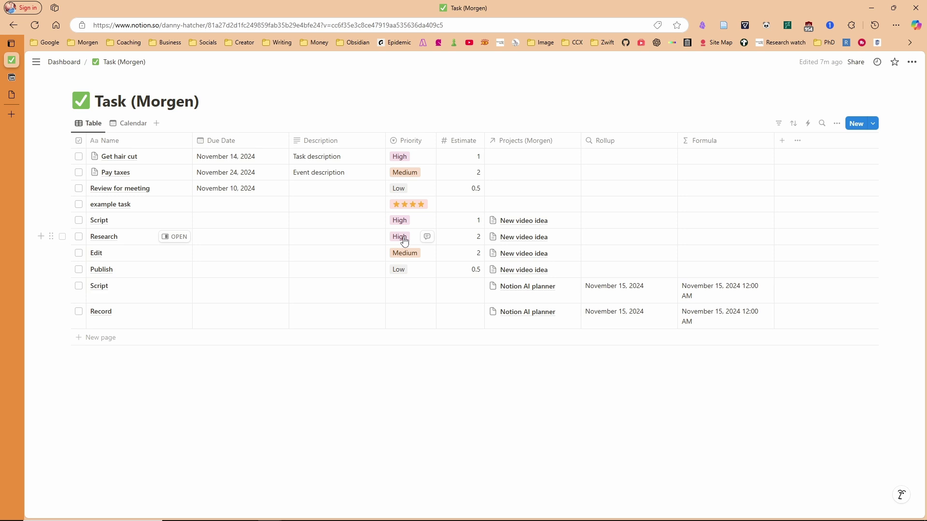
Set Script's due date to November 15 and copy it to the other three tasks
{"action": "left_click", "coordinate": [232, 236]}
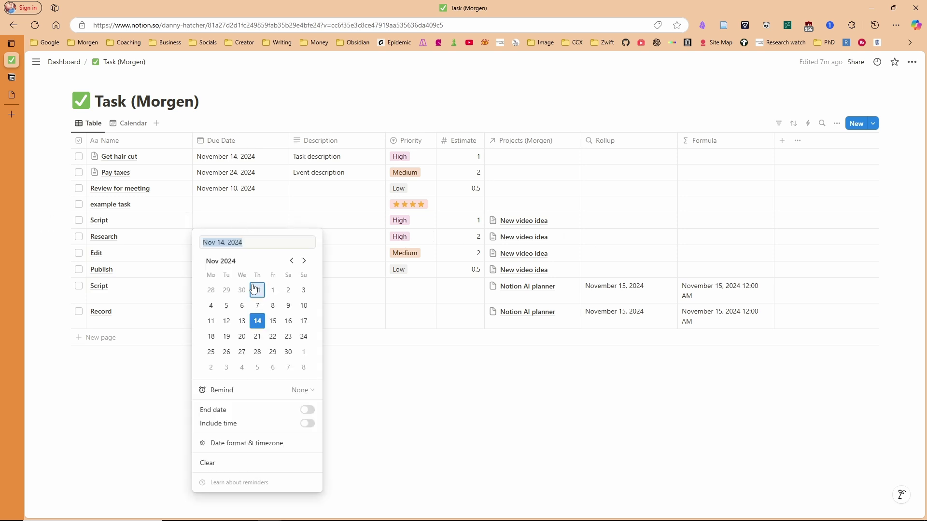
{"action": "left_click", "coordinate": [273, 322]}
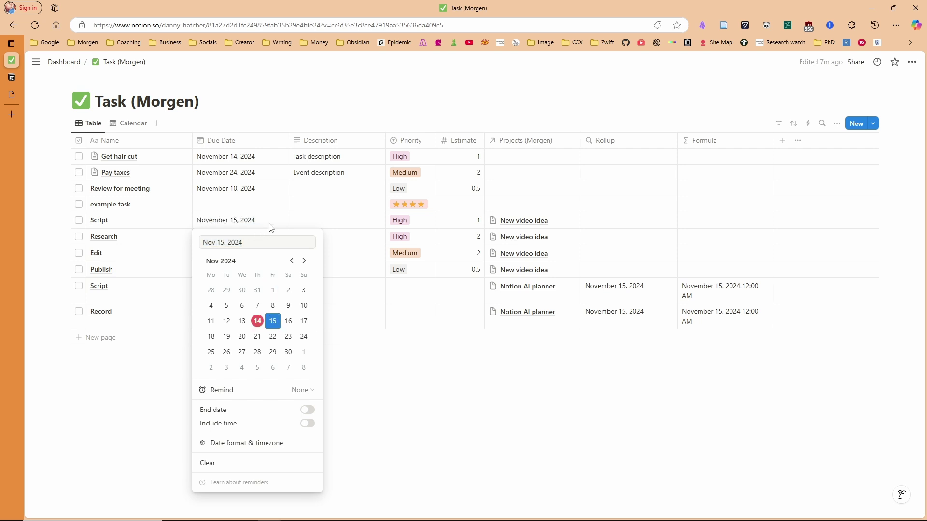
{"action": "key", "text": "Escape"}
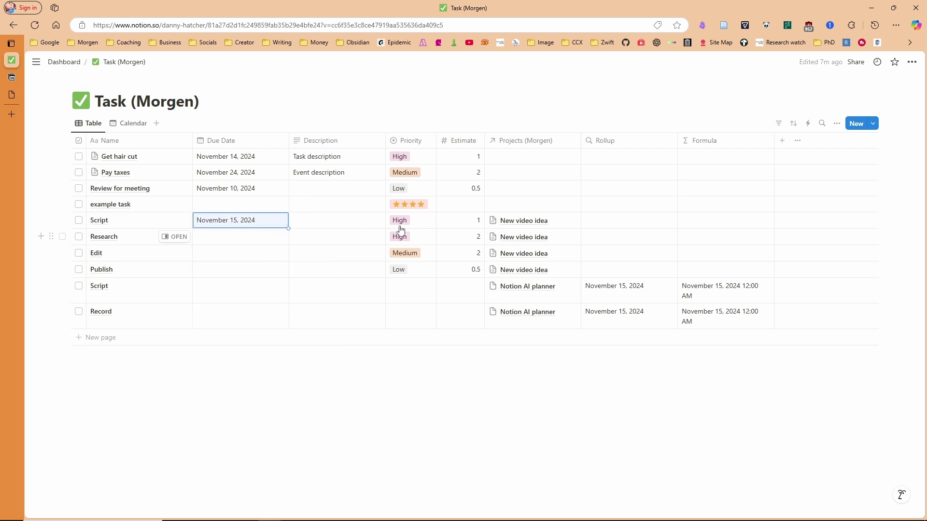
{"action": "left_click_drag", "start_coordinate": [264, 260], "coordinate": [286, 278]}
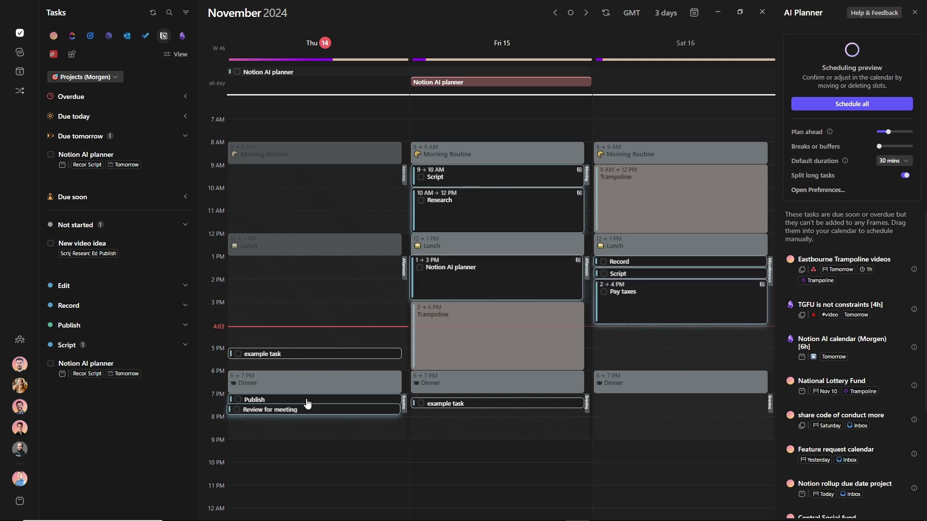
Move the Publish slot from Thursday 14 evening to Friday 15 at 7 PM
{"action": "left_click_drag", "start_coordinate": [308, 404], "coordinate": [466, 403]}
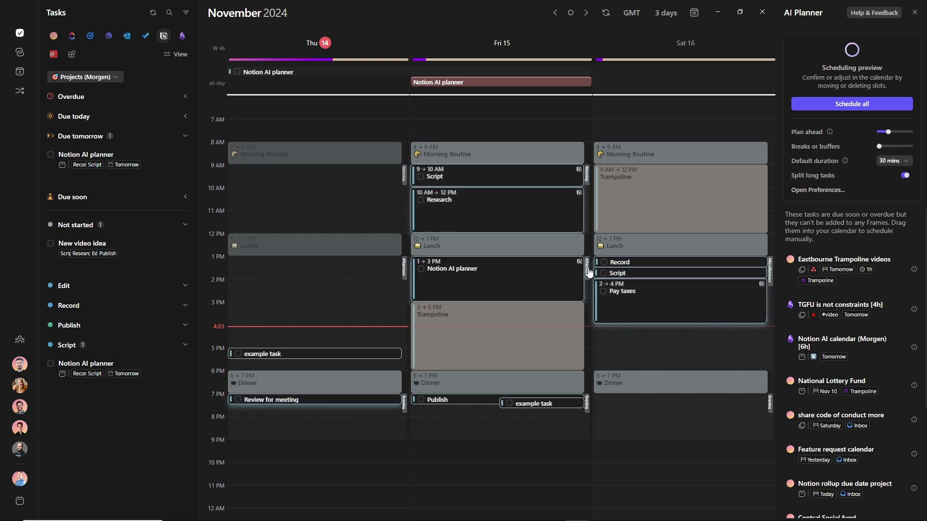
Restrict the Afternoon frame to Priority is Medium tasks instead of all tasks in the space
{"action": "left_click", "coordinate": [752, 269]}
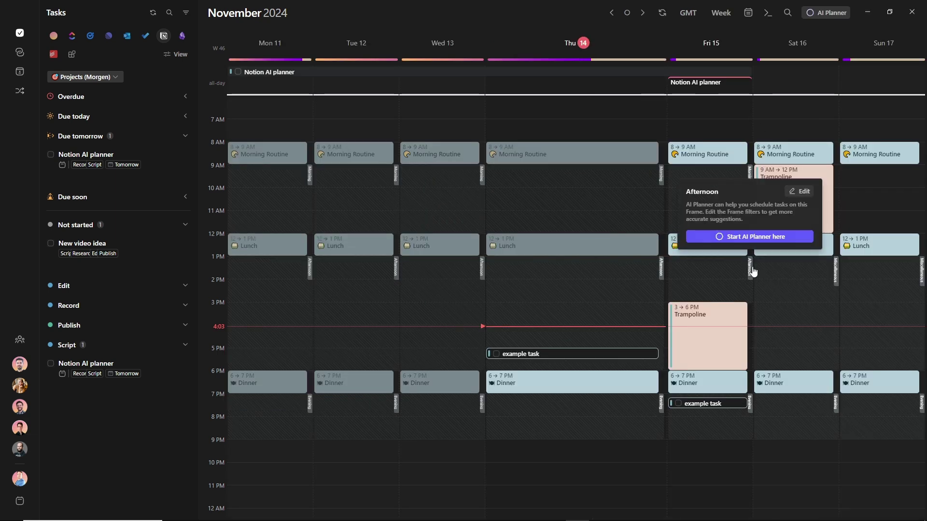
{"action": "left_click", "coordinate": [805, 191]}
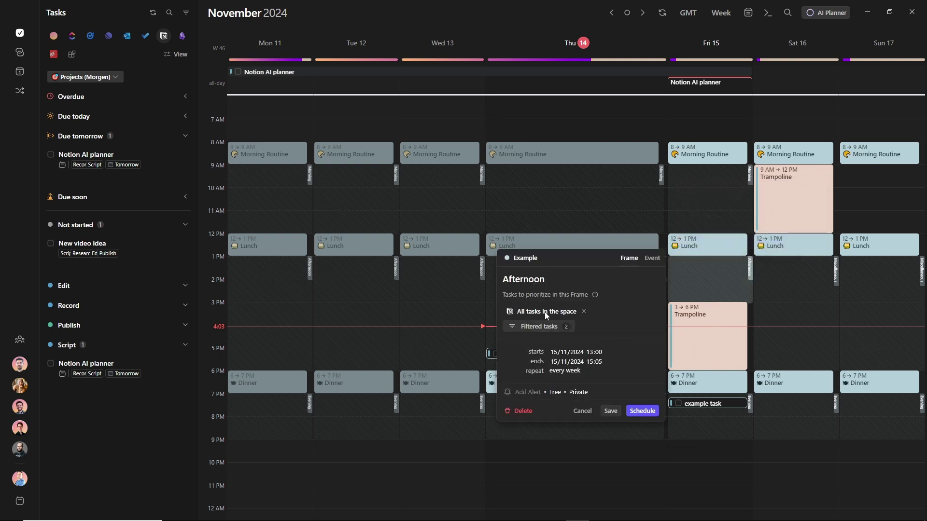
{"action": "left_click", "coordinate": [584, 312]}
{"action": "left_click", "coordinate": [546, 318]}
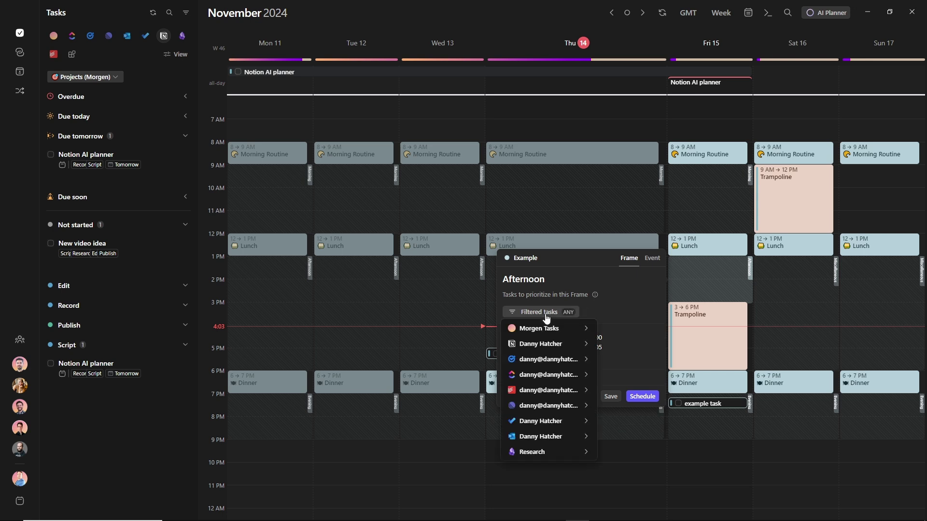
{"action": "left_click", "coordinate": [607, 325]}
Run the AI Planner from the Afternoon frame, previewing Edit on Friday 1–3 PM
{"action": "left_click", "coordinate": [611, 412]}
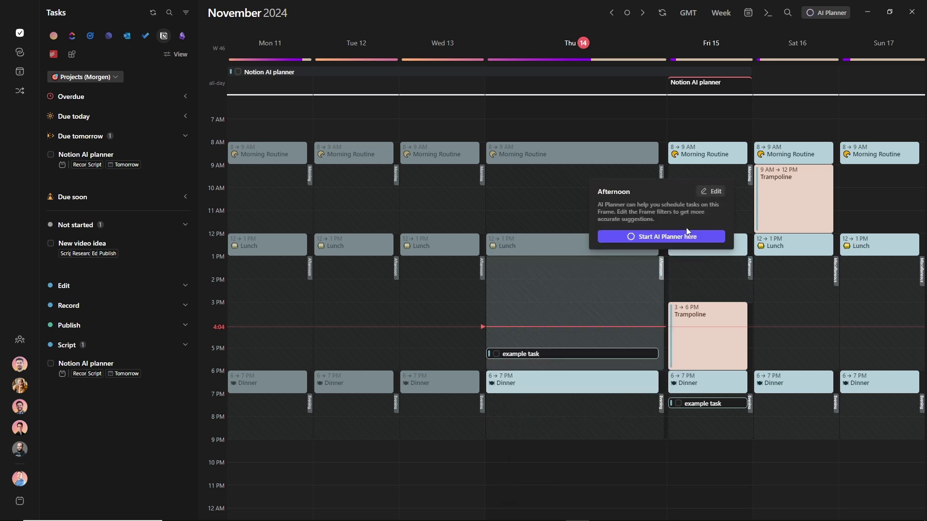
{"action": "left_click", "coordinate": [523, 307]}
{"action": "left_click", "coordinate": [826, 12]}
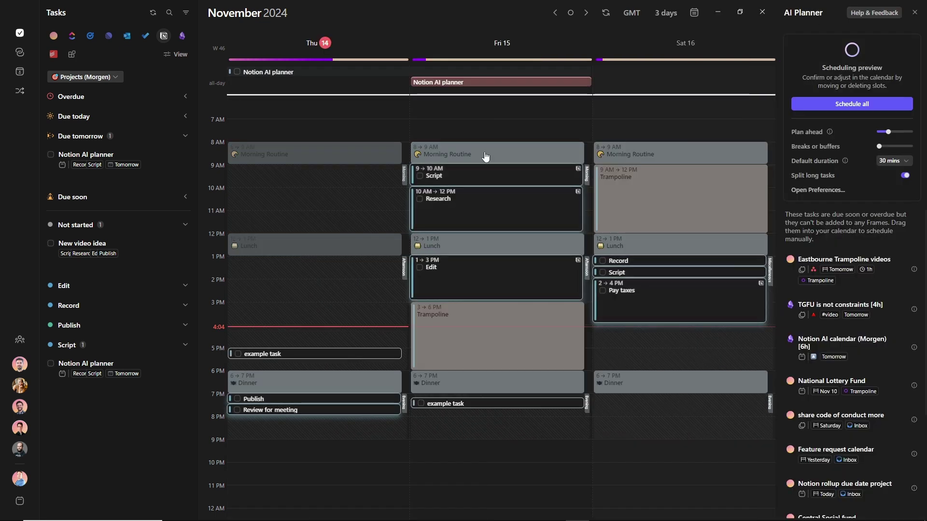